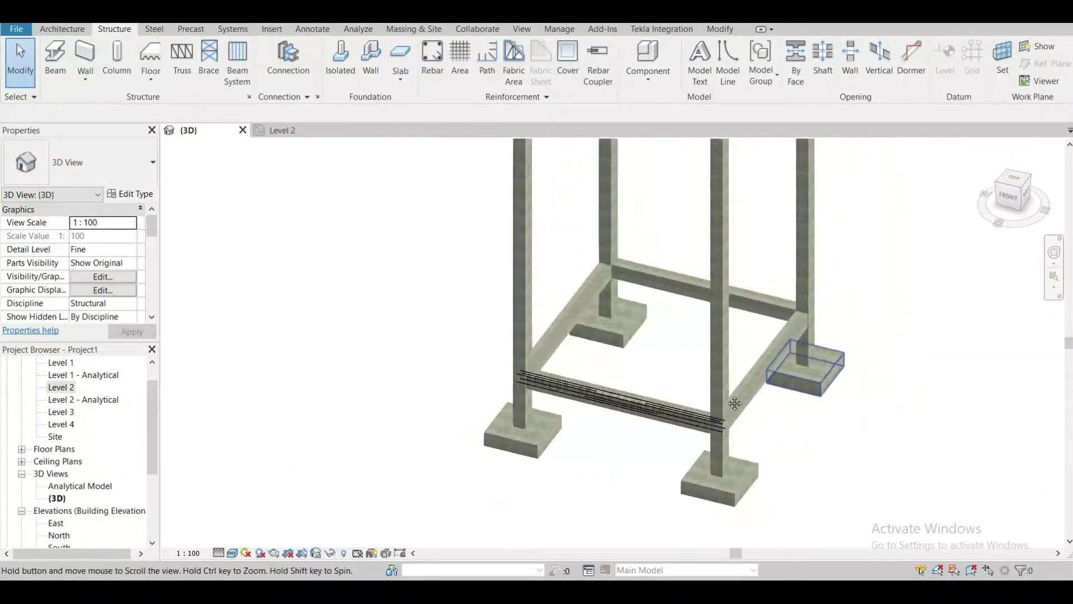
Check the project levels in the East elevation view.
scroll(682, 404, up, 5)
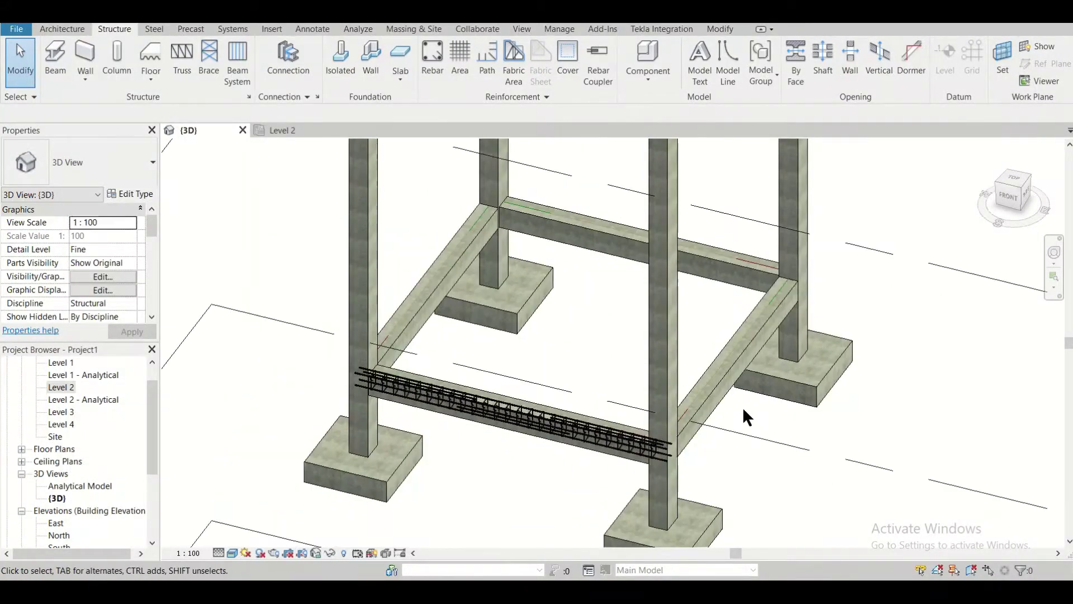
scroll(576, 408, up, 1)
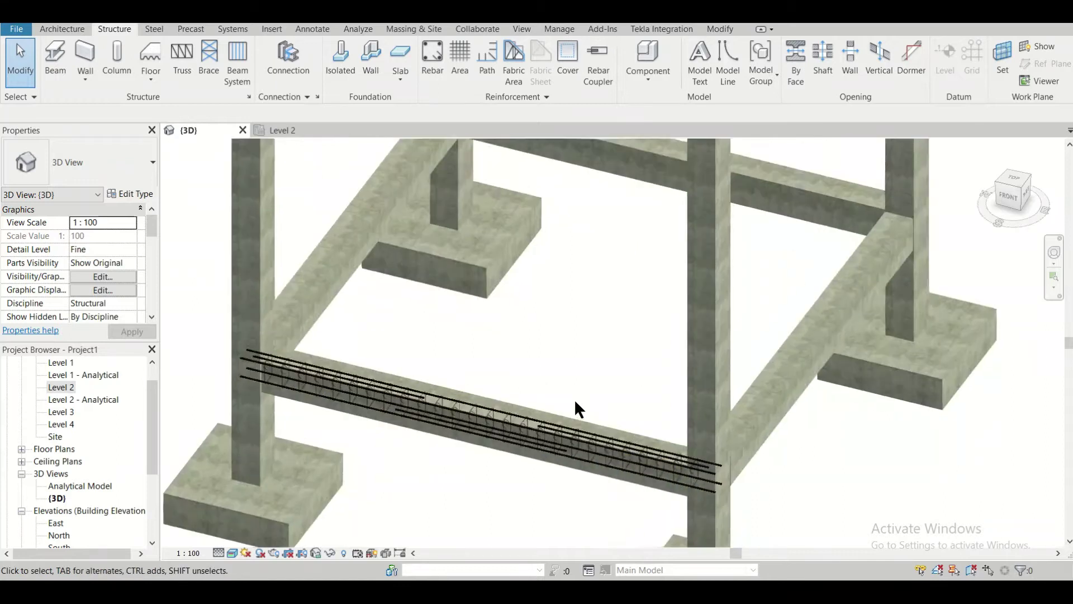
middle_drag(575, 398, 542, 407)
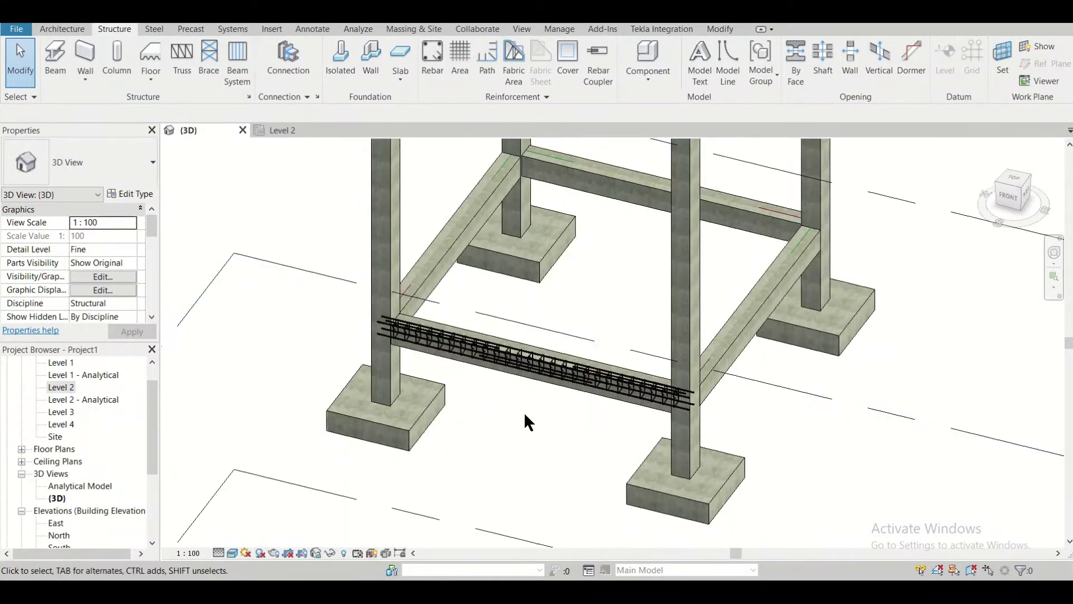
scroll(526, 416, up, 1)
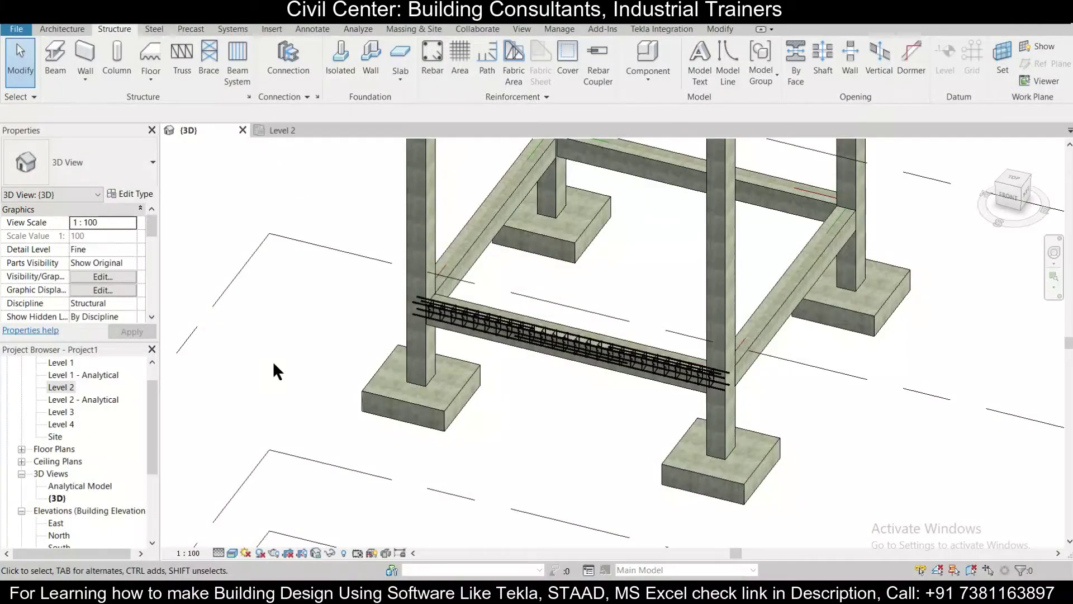
scroll(464, 436, down, 5)
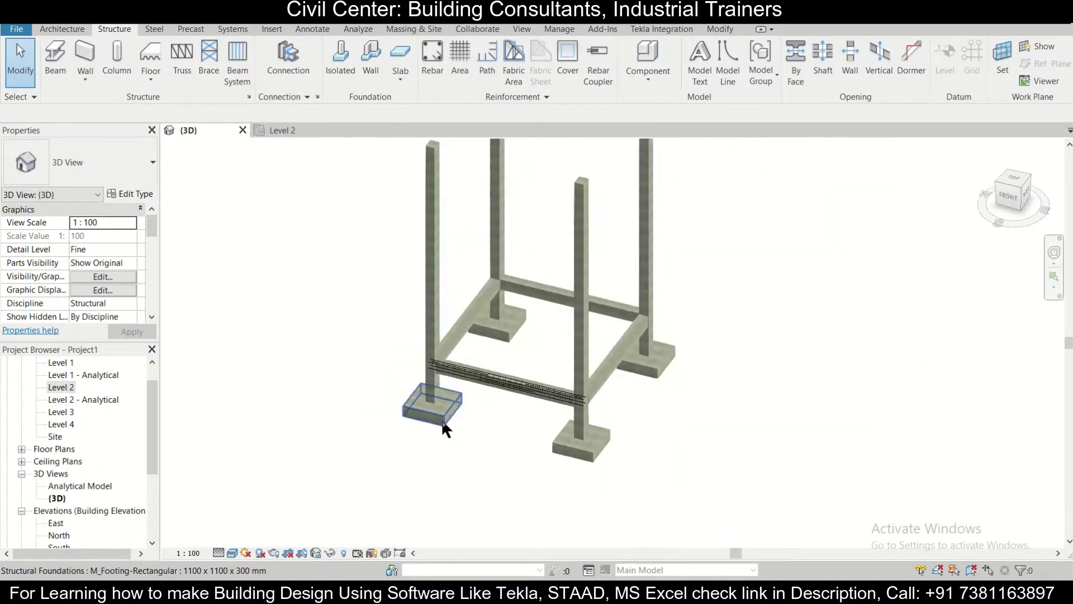
scroll(442, 424, up, 3)
scroll(436, 425, down, 4)
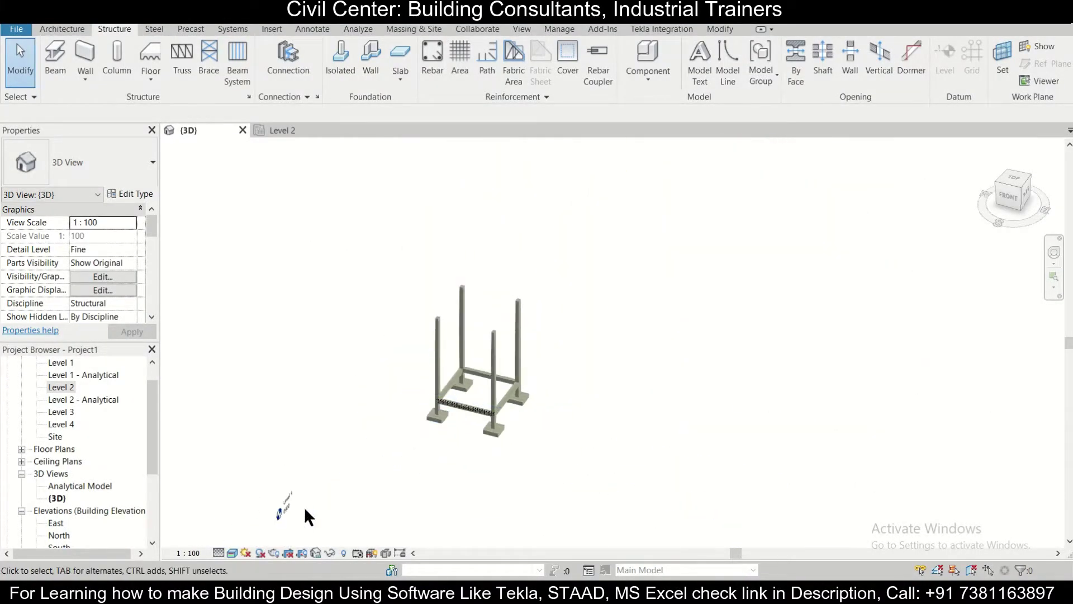
scroll(273, 534, up, 6)
scroll(271, 528, up, 3)
scroll(279, 512, down, 3)
middle_drag(317, 495, 395, 293)
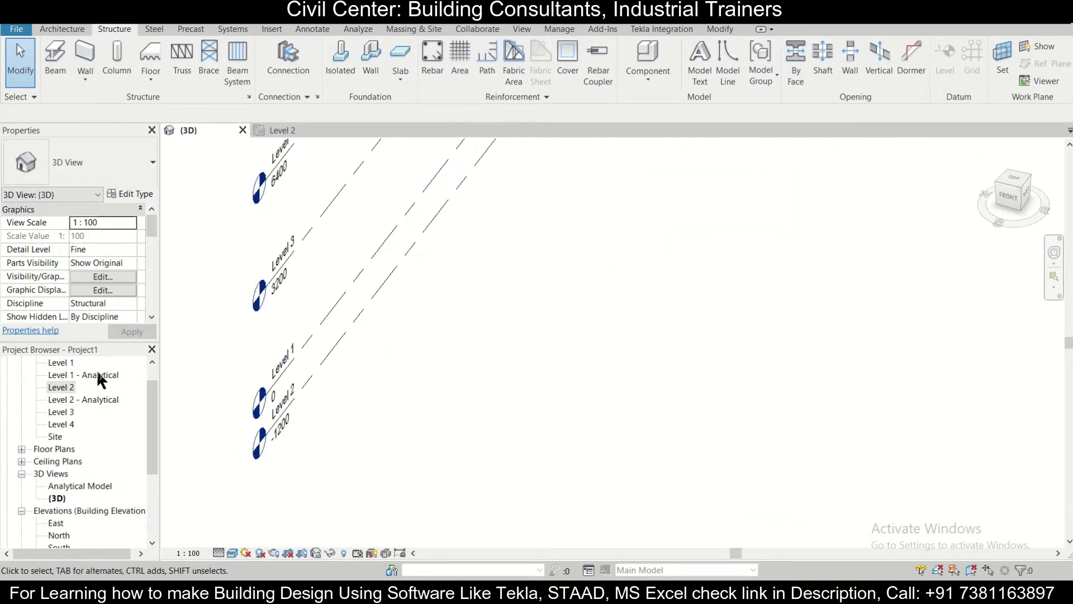
double_click(60, 523)
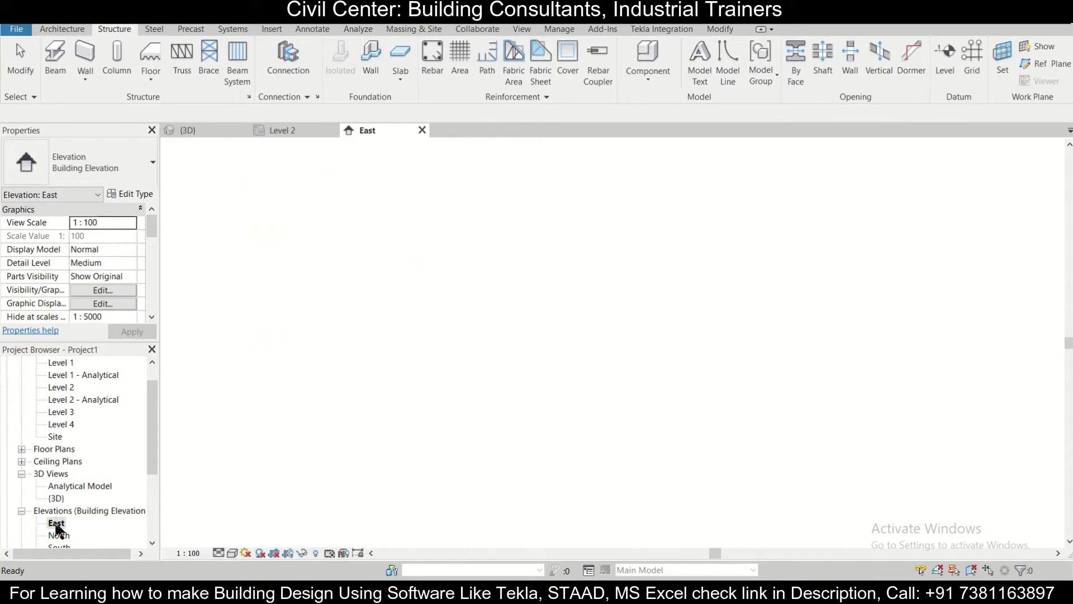
scroll(548, 447, down, 1)
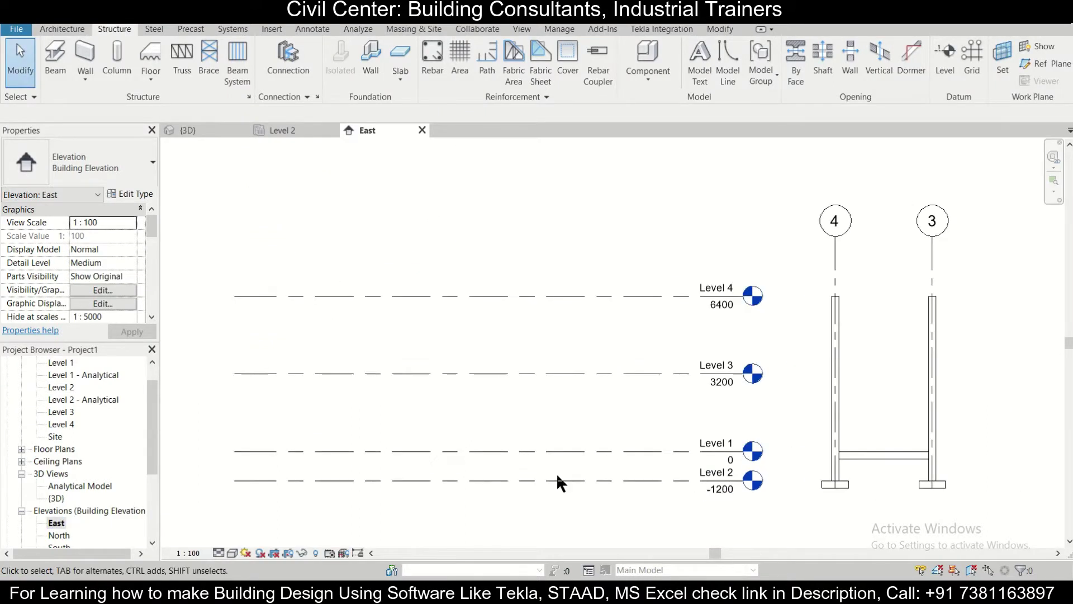
scroll(797, 504, up, 2)
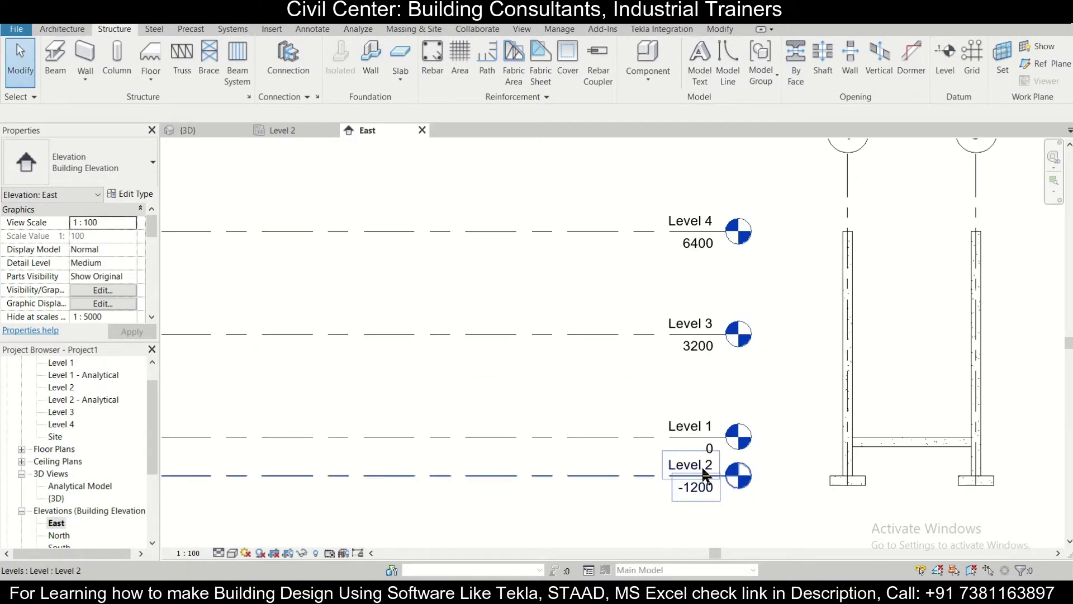
Open the Level 2 structural plan and zoom in on the footings near grid 3.
click(64, 391)
double_click(65, 392)
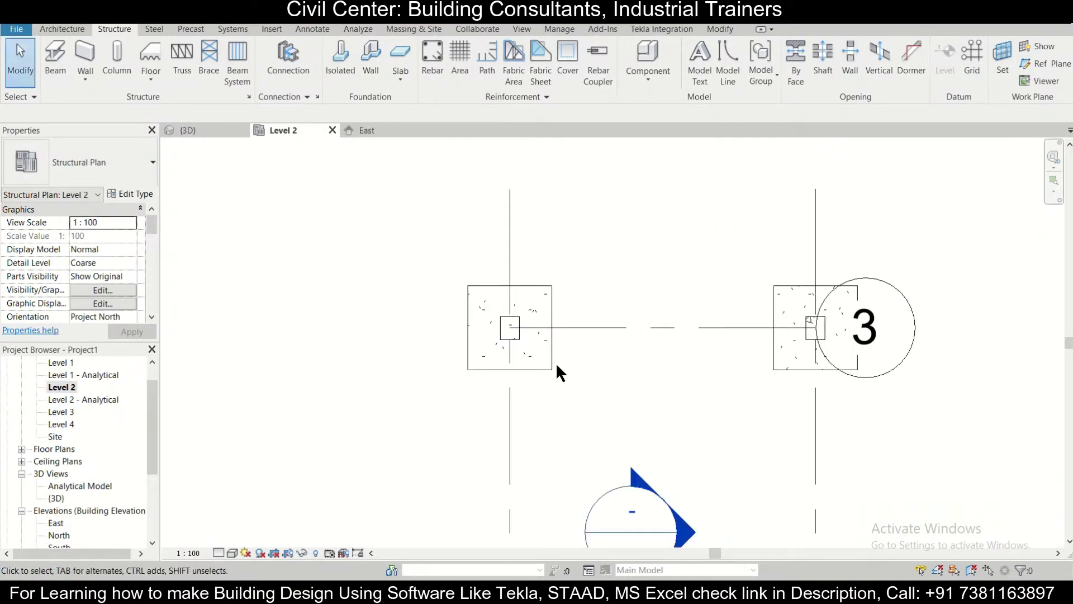
middle_drag(534, 350, 535, 268)
scroll(535, 268, up, 2)
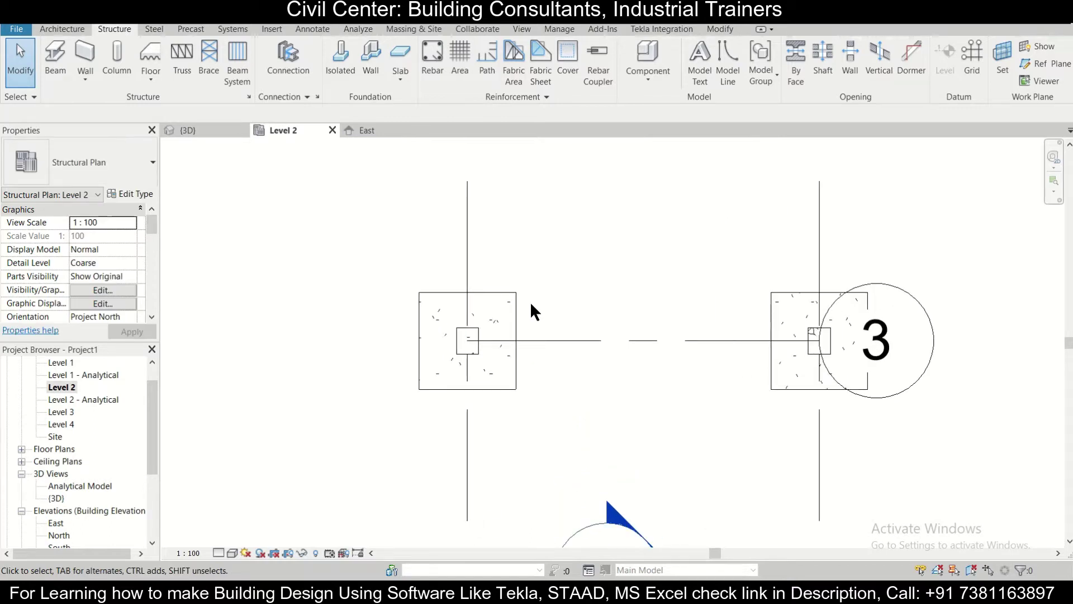
scroll(531, 305, up, 1)
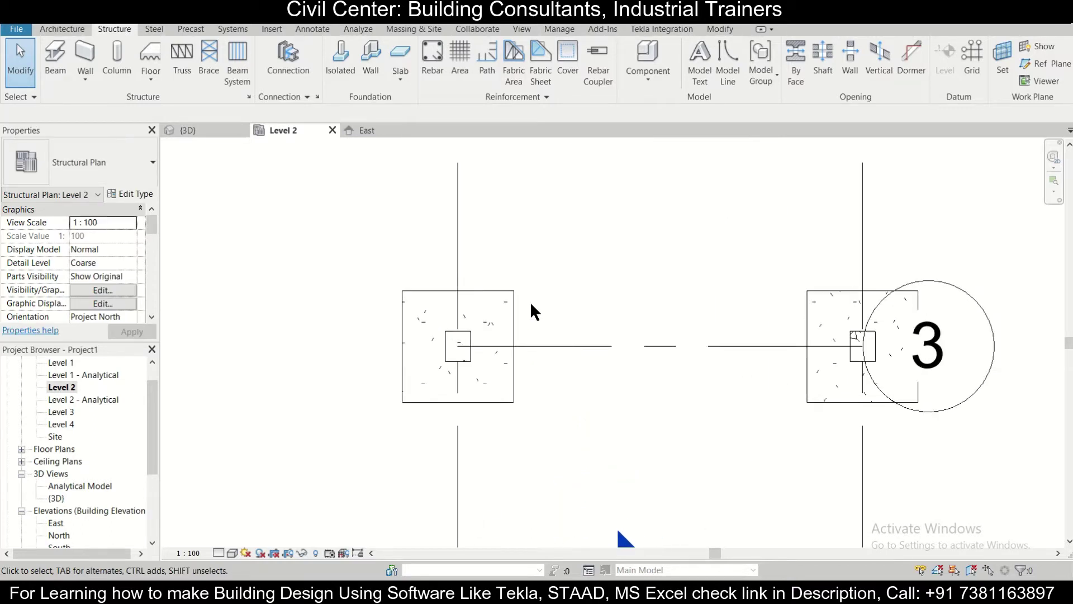
Draw a horizontal section line across the left footing.
click(526, 30)
click(429, 61)
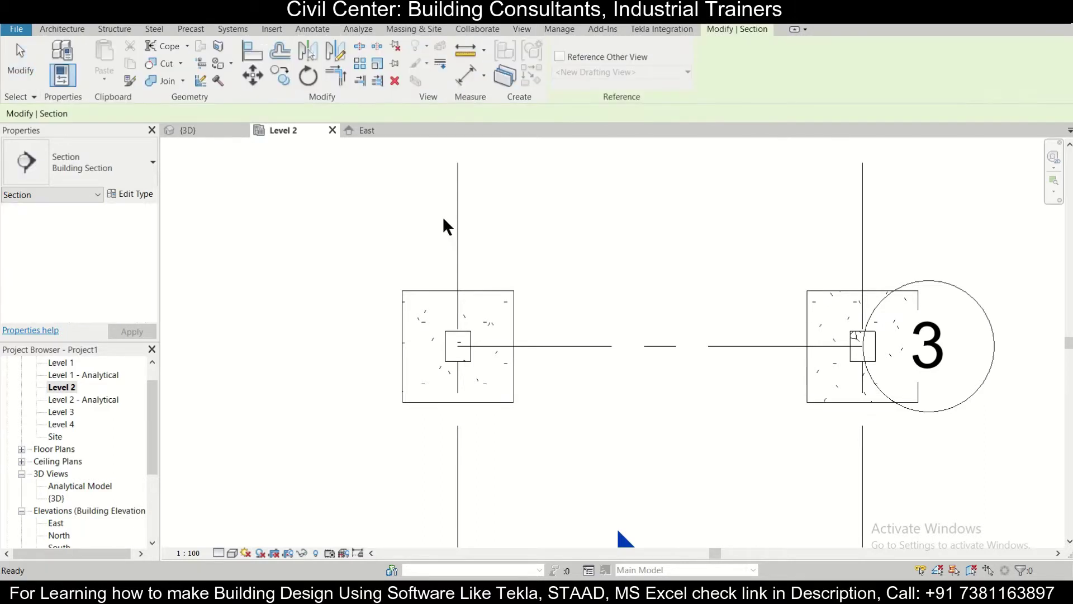
click(362, 377)
click(564, 377)
key(Escape)
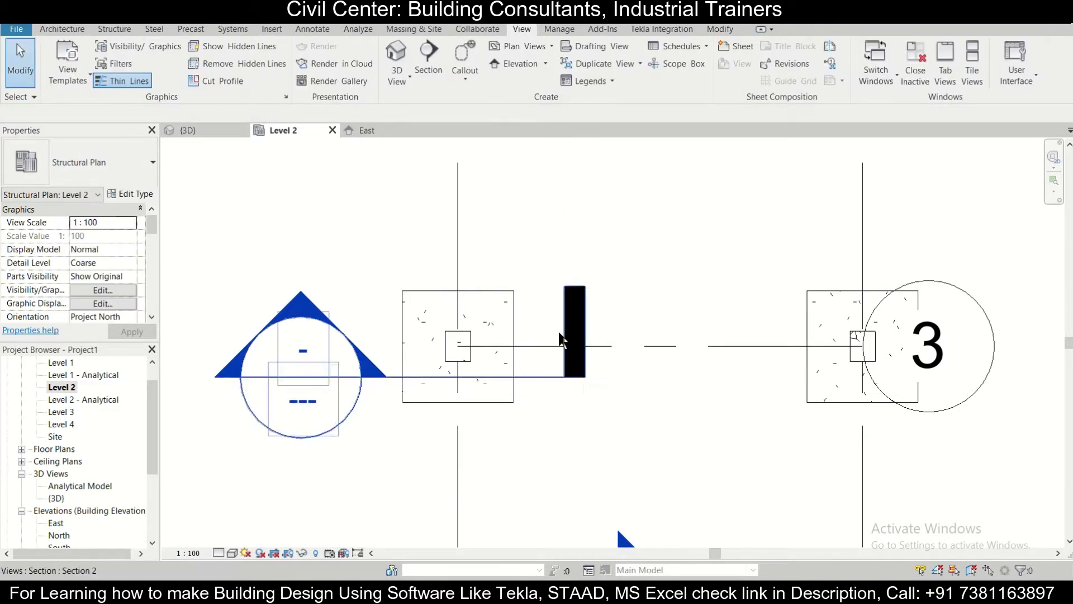
Open Section 2 and center the footing beneath the column.
double_click(302, 311)
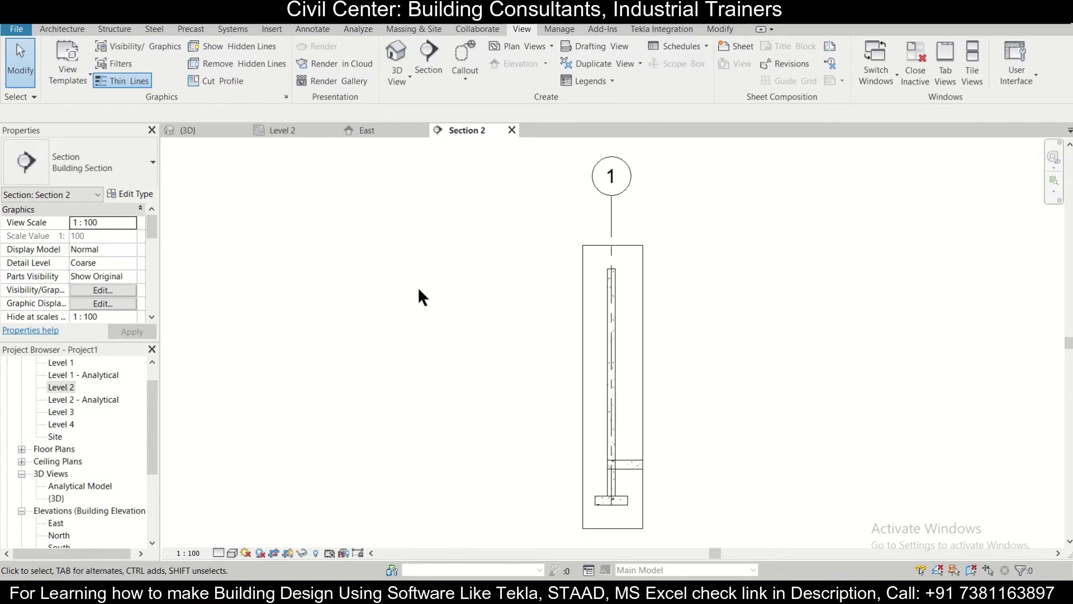
scroll(615, 503, up, 4)
scroll(614, 510, up, 8)
middle_drag(612, 493, 624, 410)
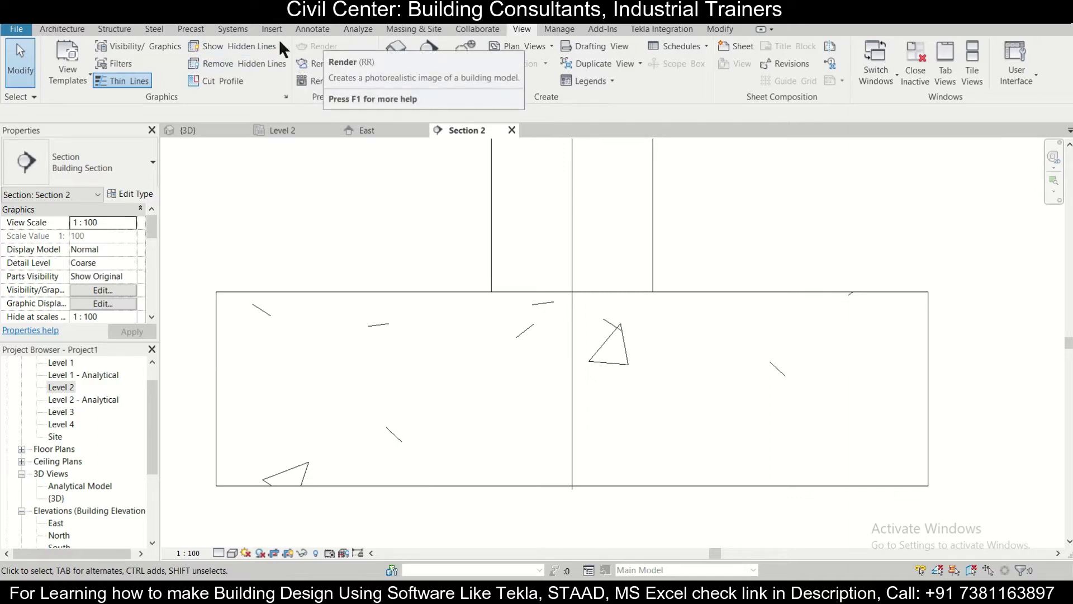
Start placing rebar in Section 2 with the U-shaped M_02 bar shape selected.
click(116, 29)
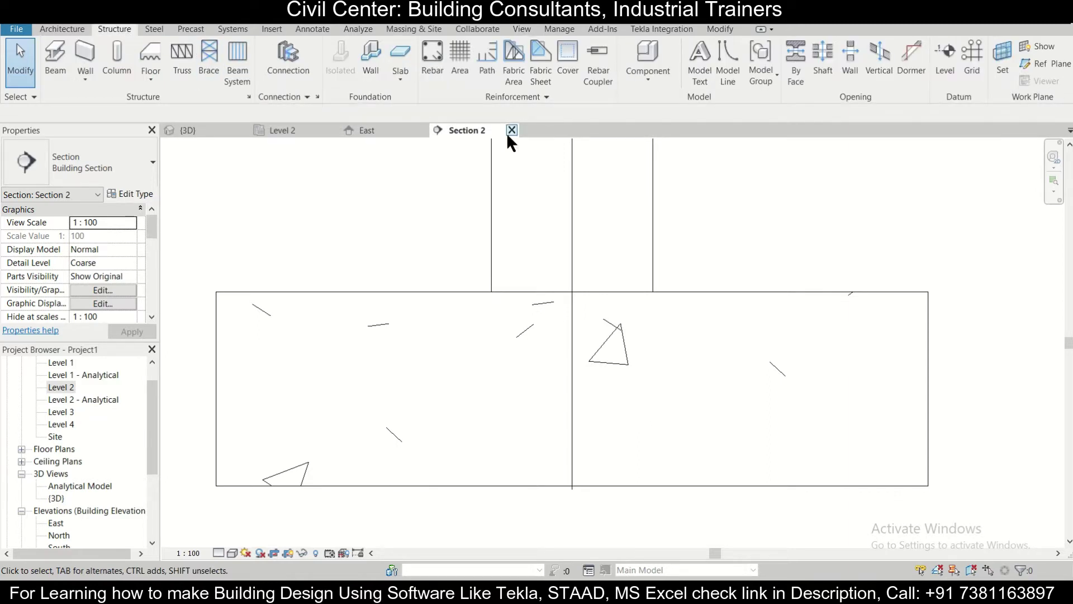
click(440, 72)
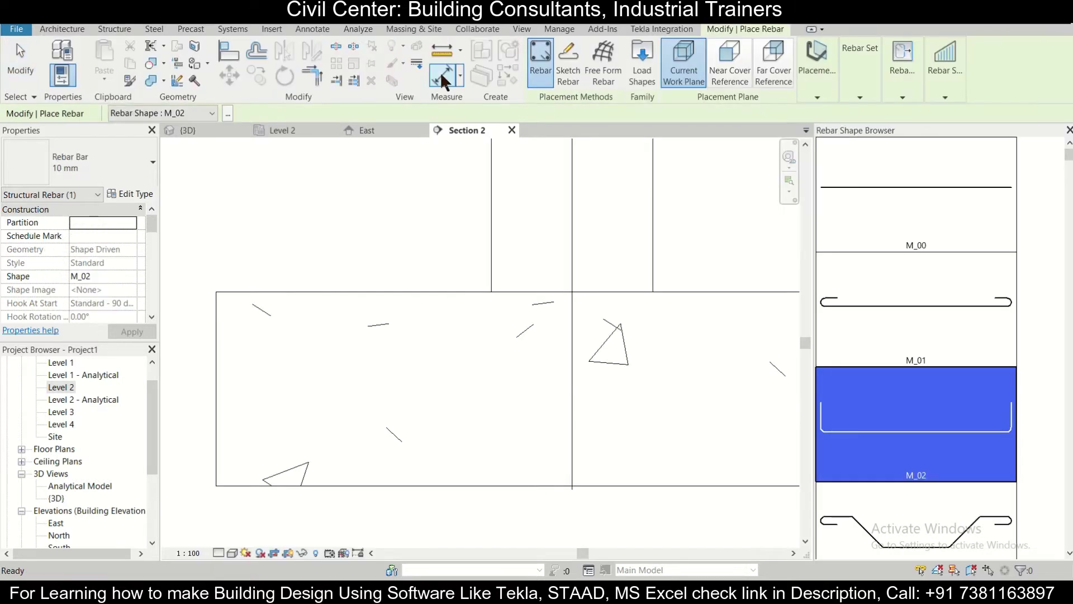
scroll(870, 219, down, 1)
scroll(871, 216, up, 1)
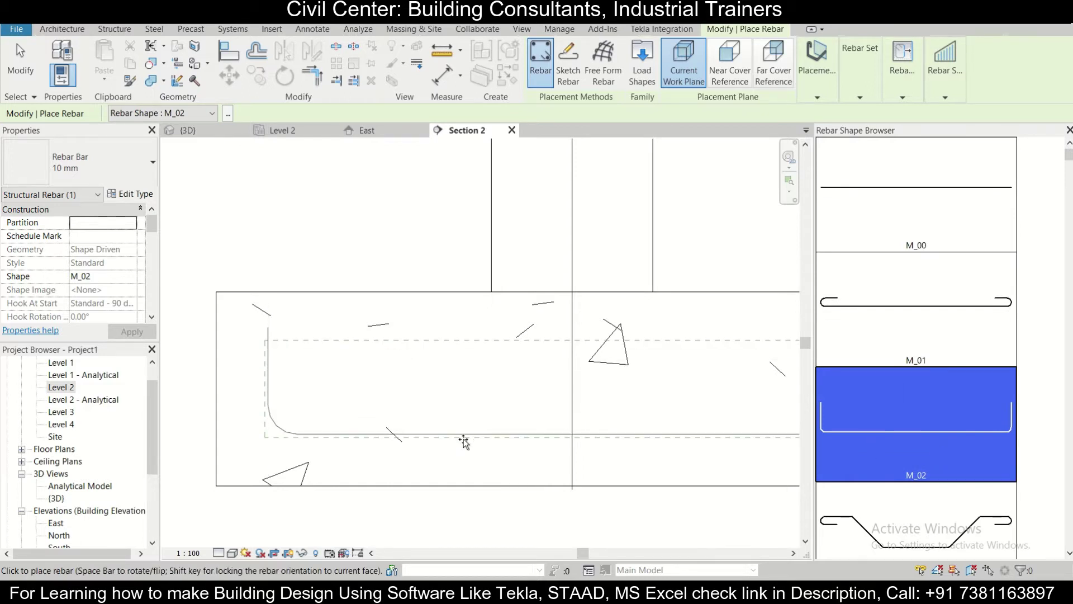
click(1070, 132)
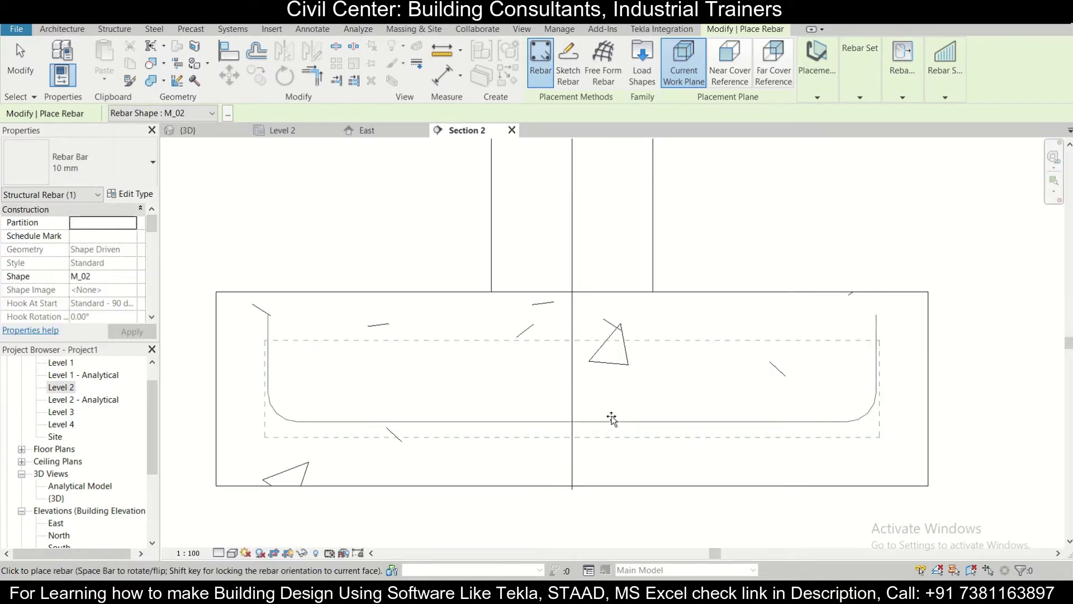
Duplicate the 10 mm bar type as '12 mm' and set its bar diameter to 12.0 mm.
click(130, 194)
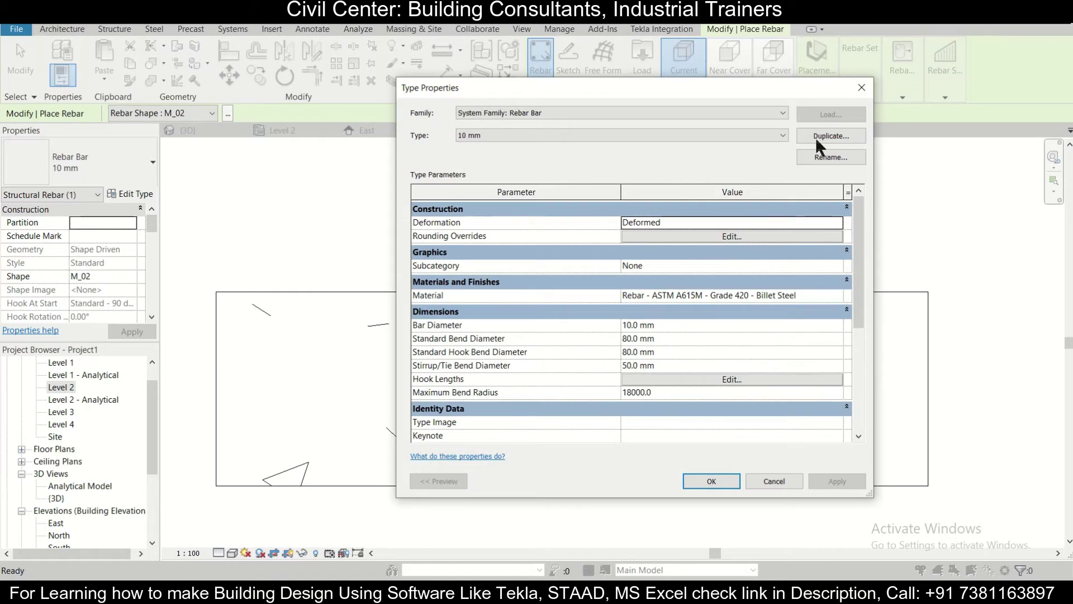
click(823, 136)
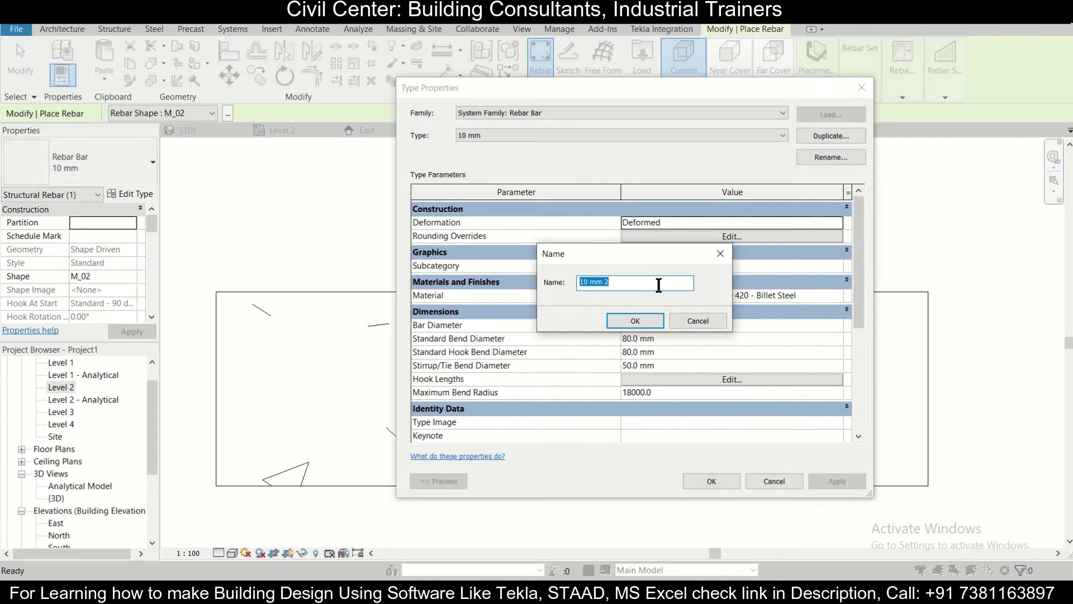
text(12 mm)
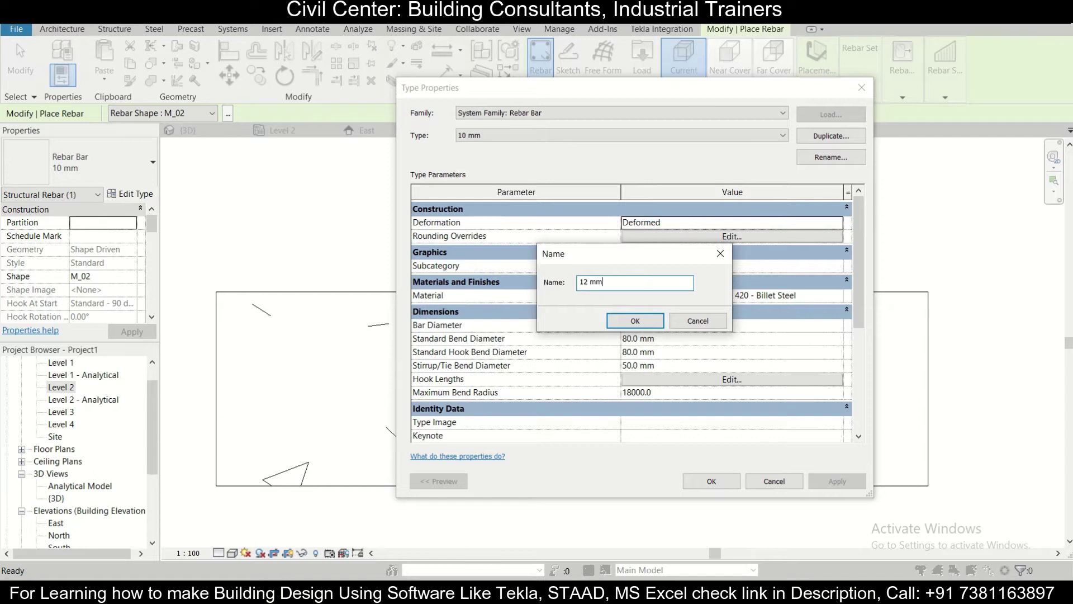
click(622, 318)
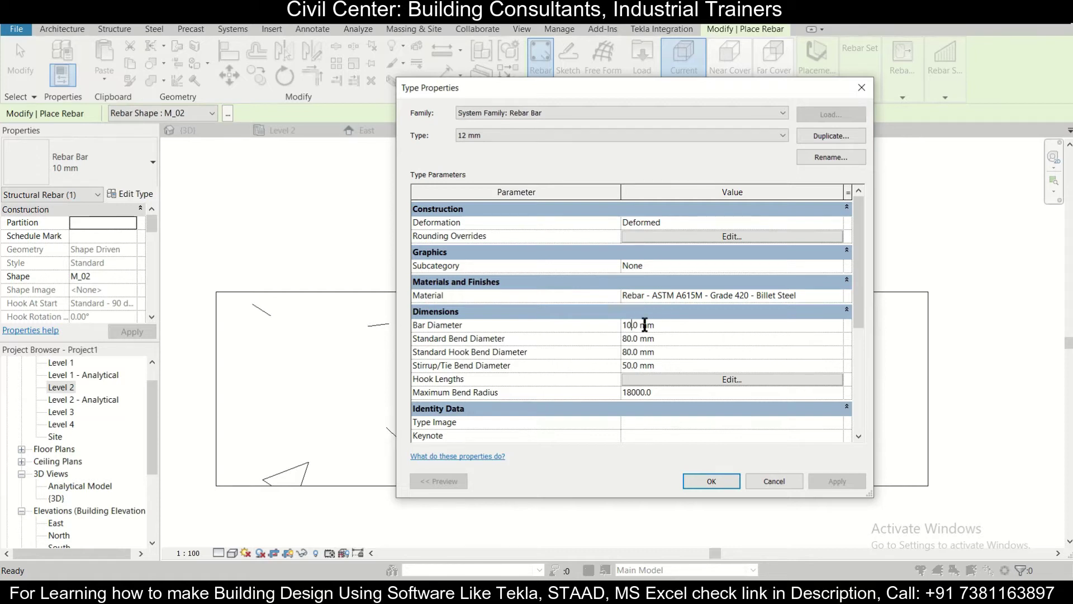
text(12)
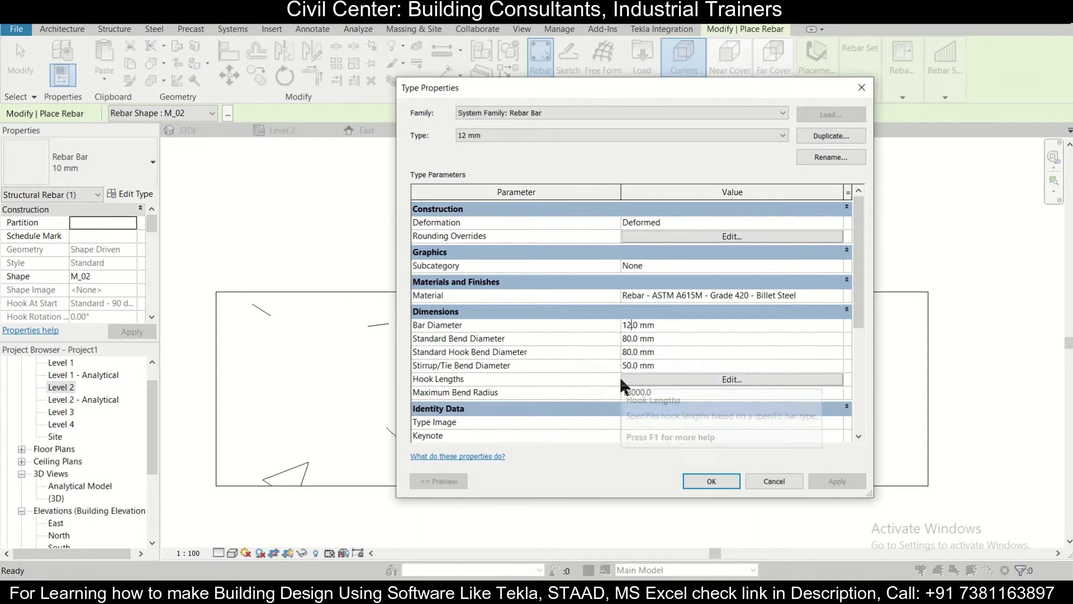
In the 12 mm bar's Rebar Hook Lengths, clear Auto Calculation for all five hook types.
click(660, 380)
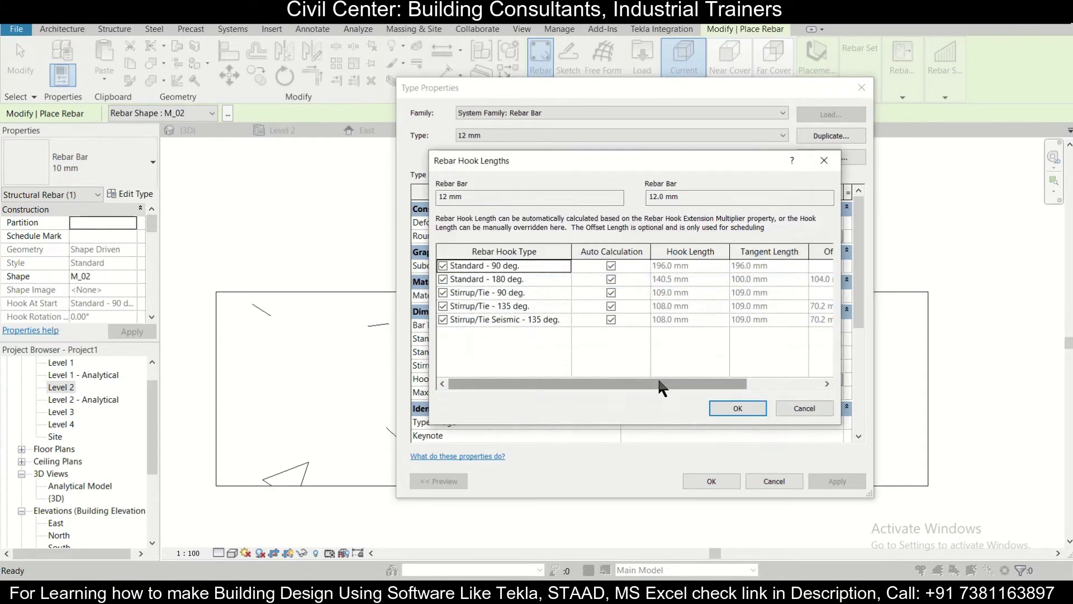
click(612, 265)
click(611, 279)
click(611, 292)
click(611, 306)
click(611, 319)
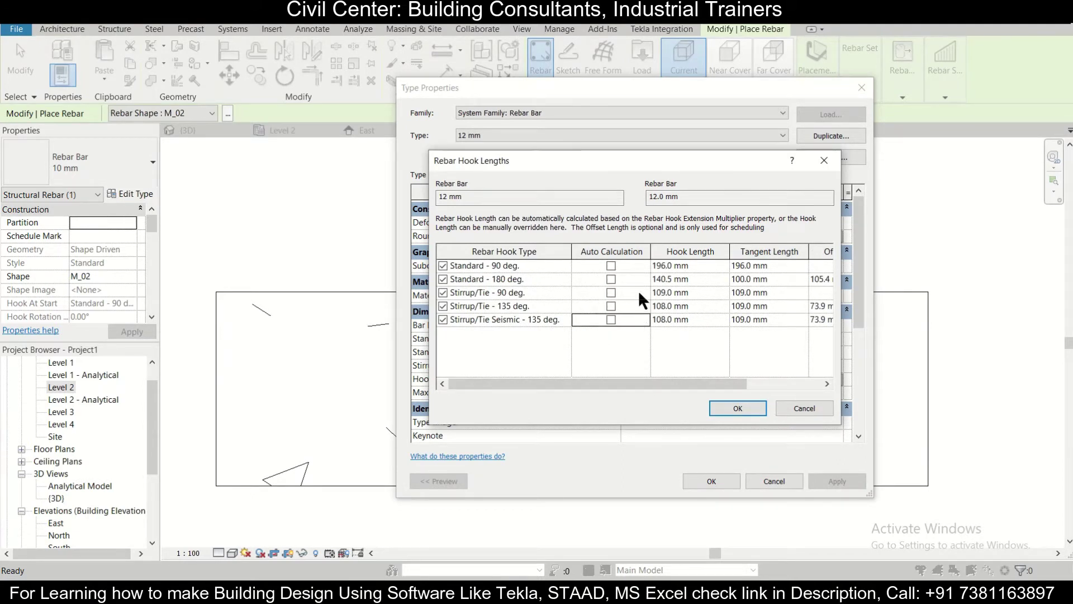
Re-enable Auto Calculation for all five hook types and accept the hook lengths.
click(611, 265)
click(612, 279)
click(612, 306)
click(611, 295)
click(611, 306)
click(612, 319)
mouse_move(671, 387)
mouse_down()
mouse_move(746, 385)
mouse_move(611, 387)
mouse_move(659, 391)
mouse_up()
click(746, 411)
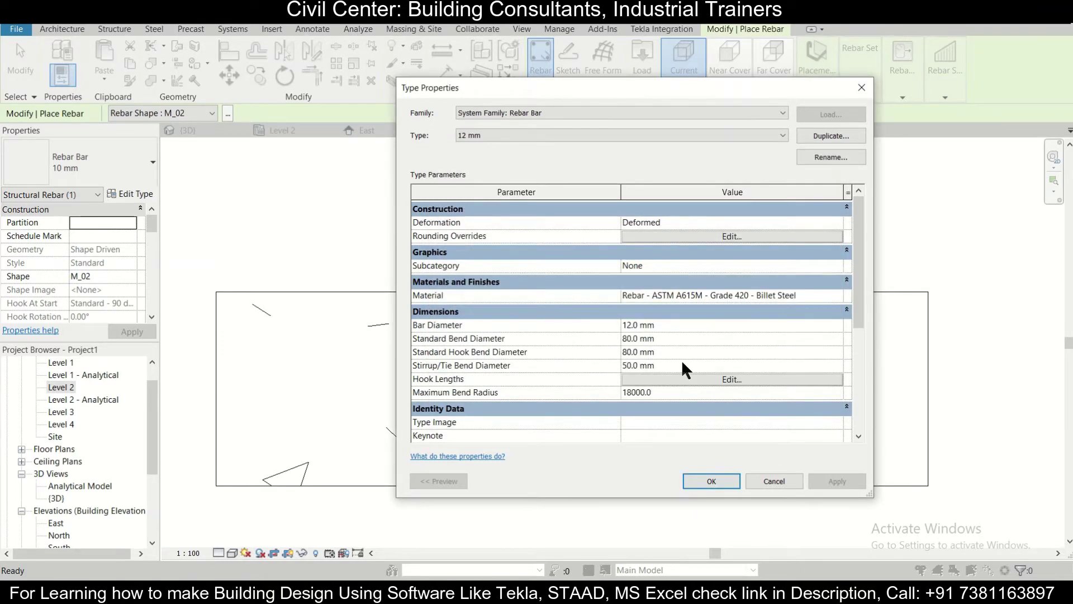
Accept the 12 mm type and place the M_02 U-bar across the Section 2 footing bottom.
click(712, 481)
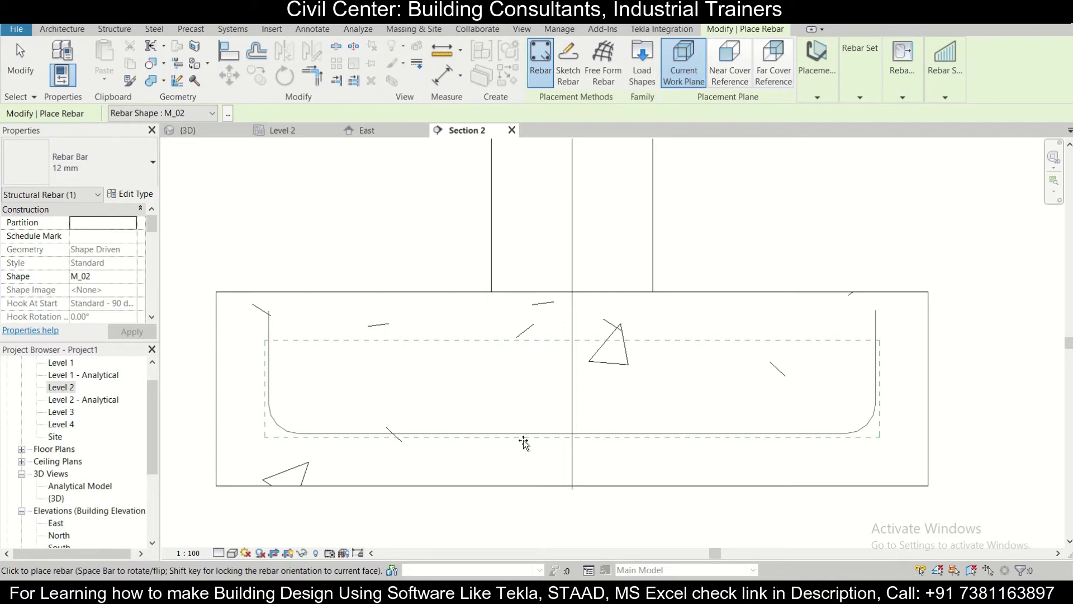
click(524, 440)
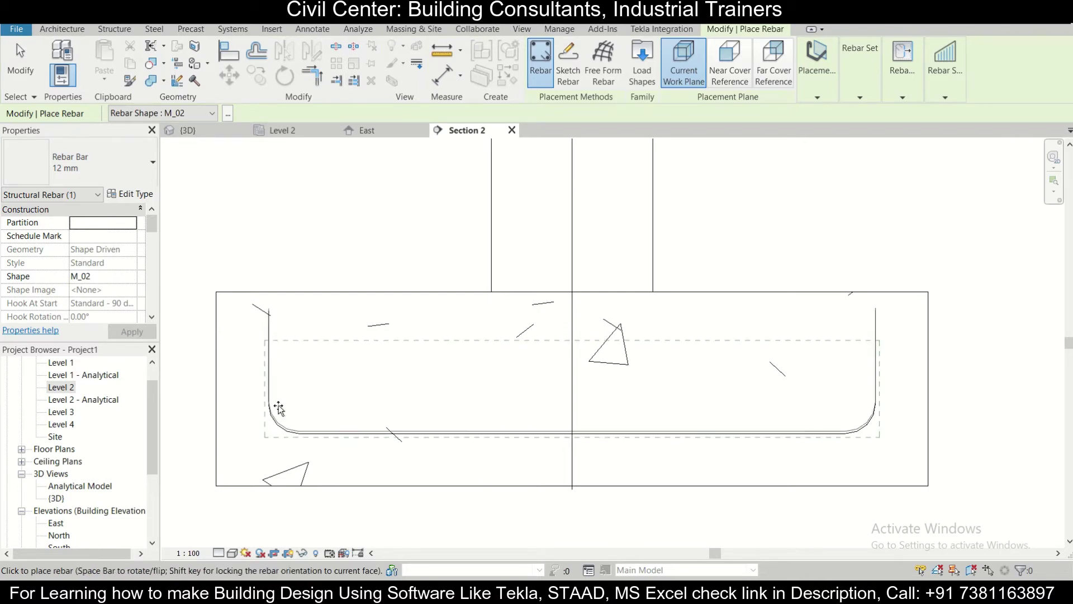
scroll(305, 316, down, 1)
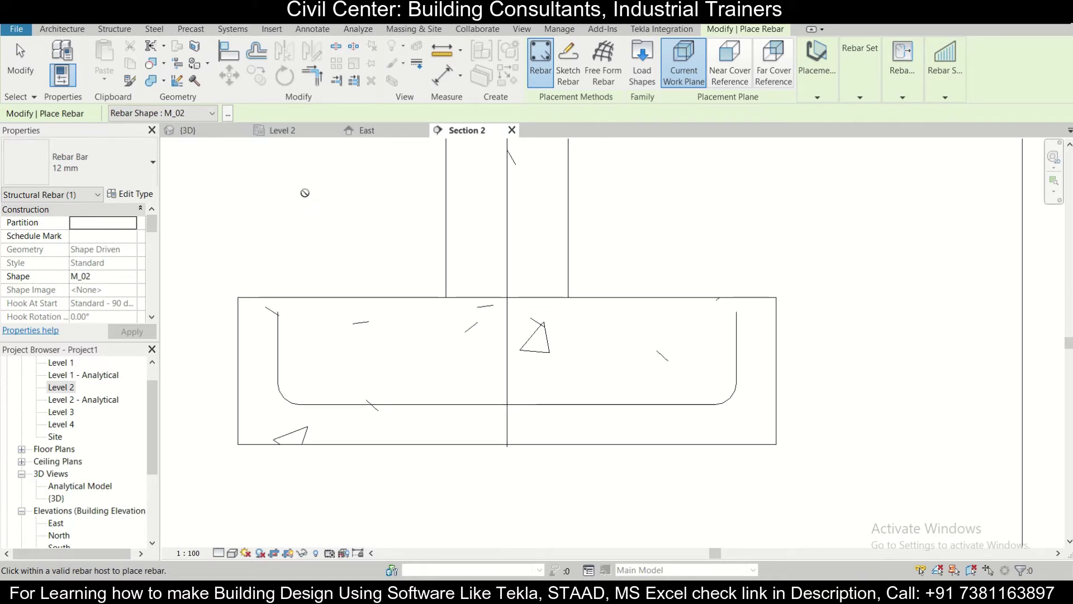
Make the placed 12 mm U-bar a rebar set at 175 mm maximum spacing.
click(22, 66)
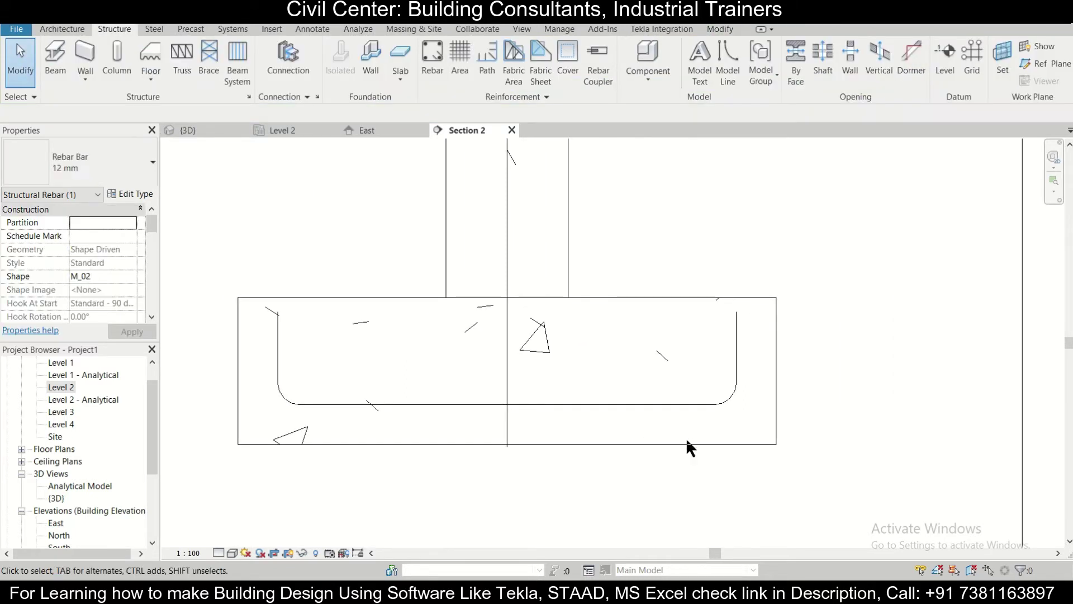
click(737, 355)
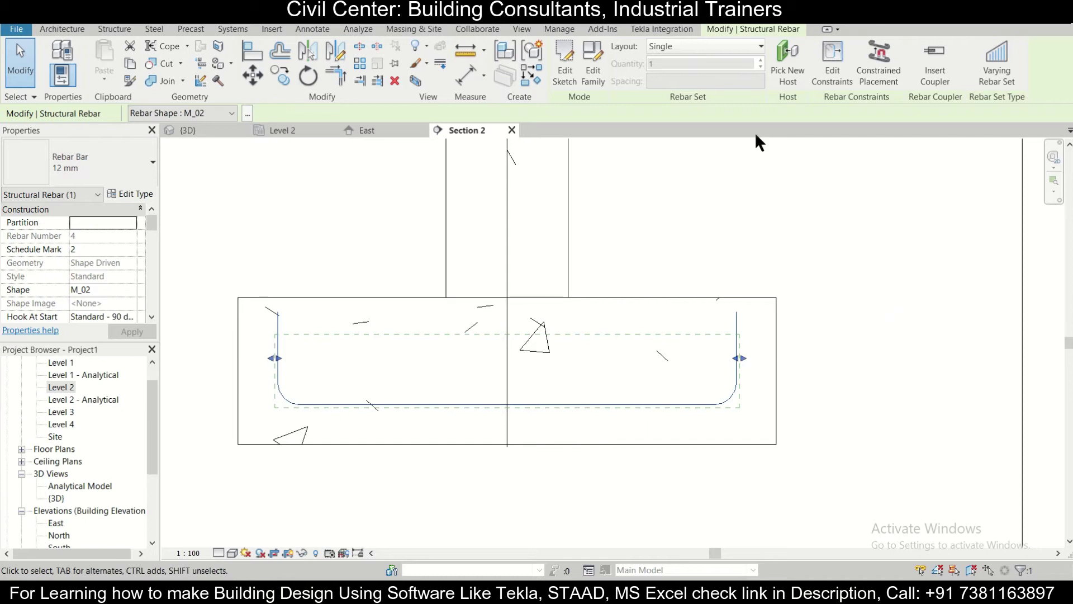
click(741, 47)
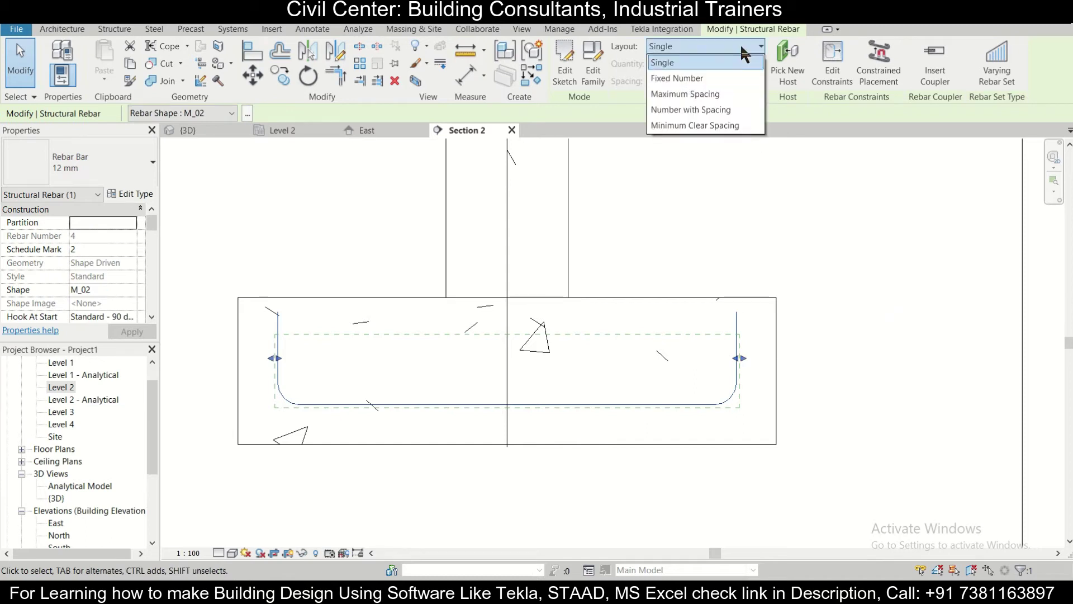
click(731, 98)
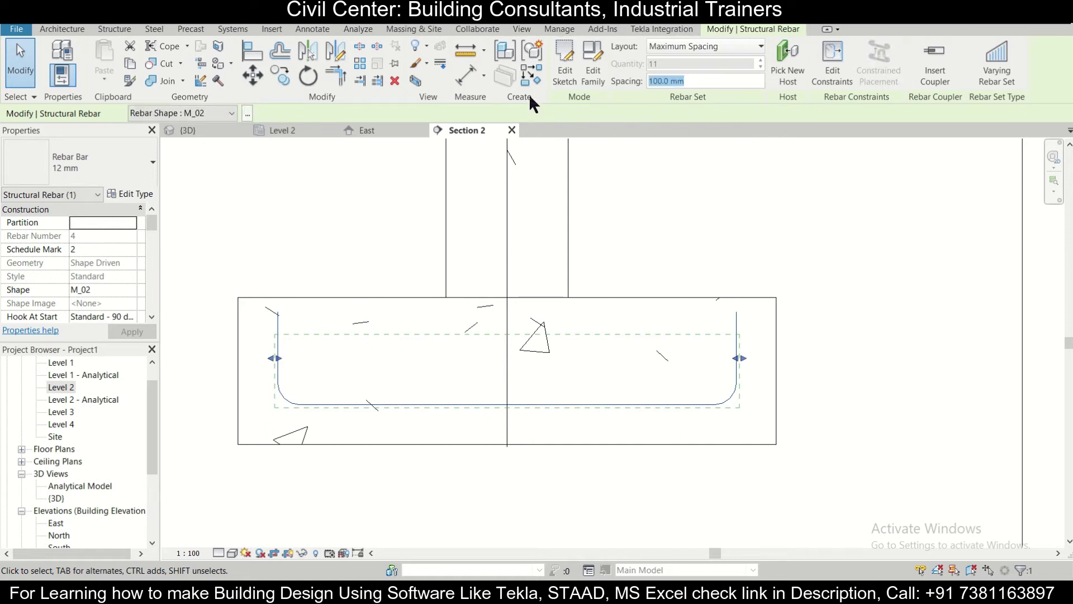
text(175)
click(708, 182)
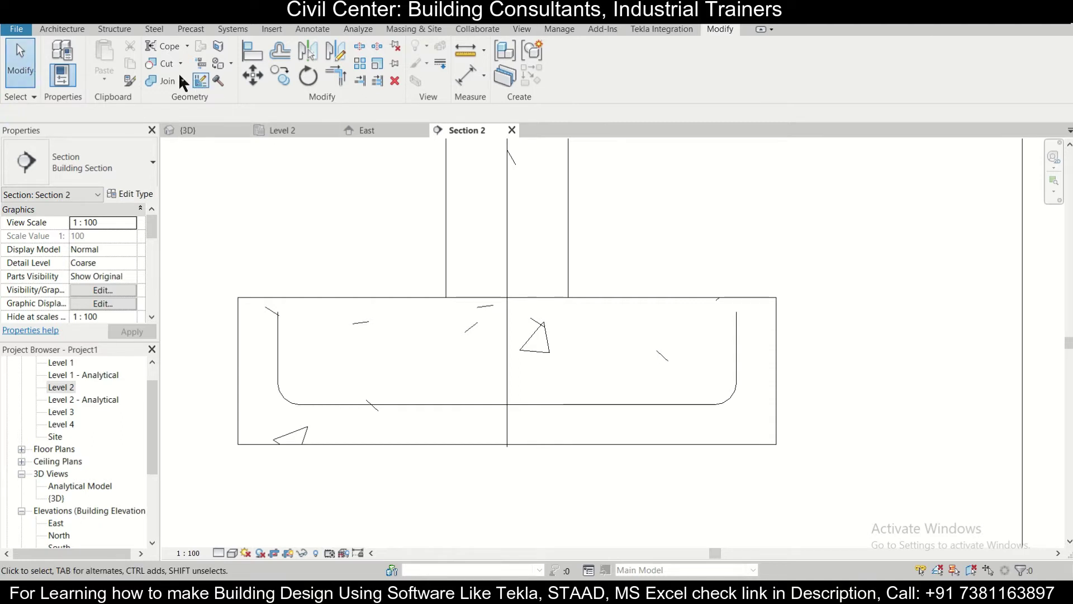
Set the {3D} view to Wireframe and zoom to the footing's 12 mm U-bar set.
click(199, 129)
scroll(370, 325, down, 5)
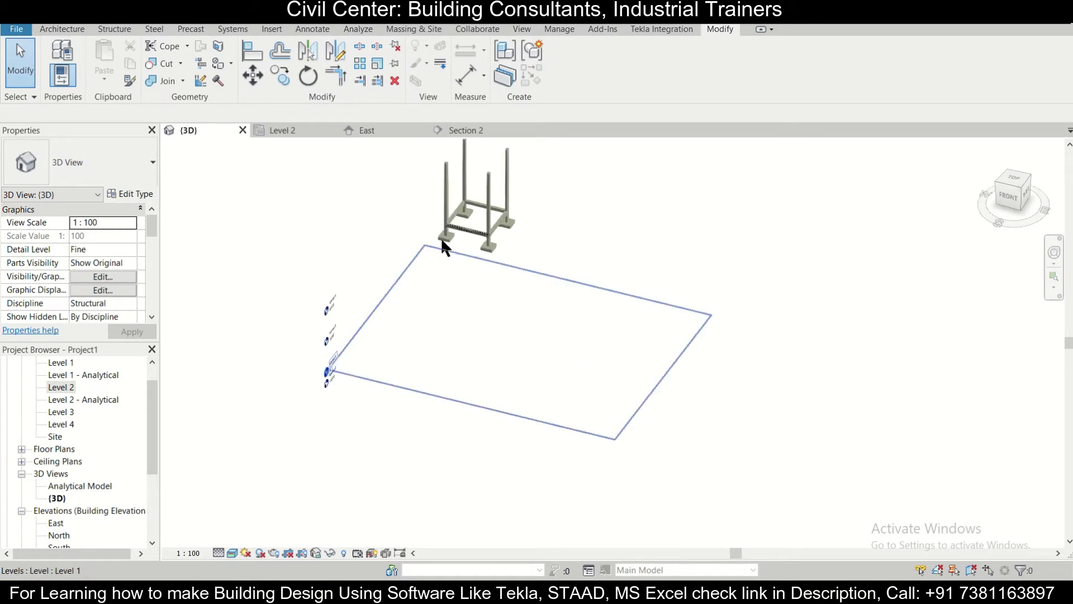
scroll(442, 239, up, 8)
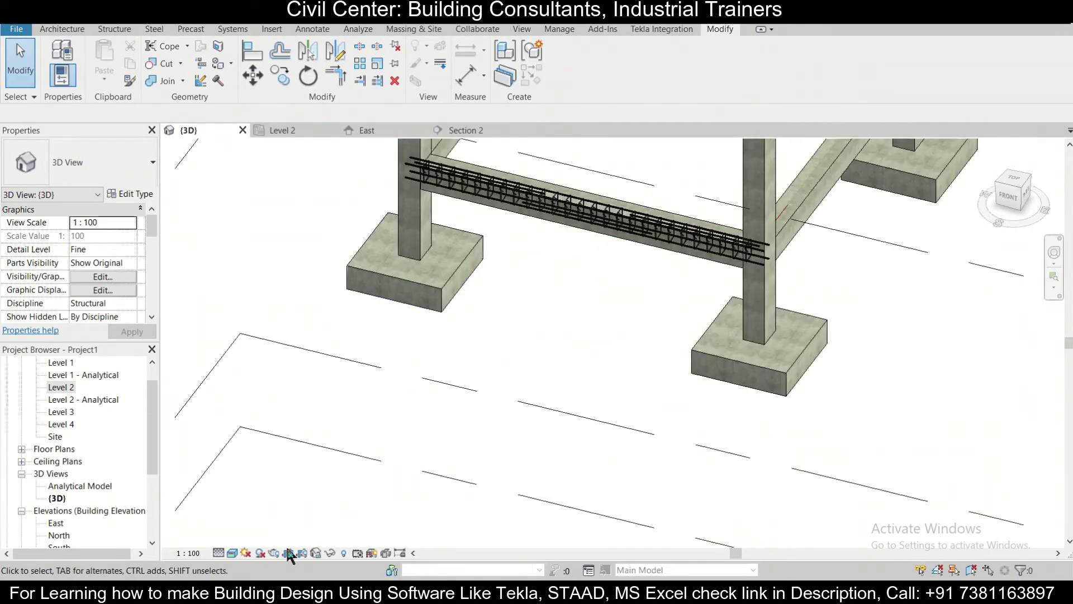
click(230, 552)
click(262, 483)
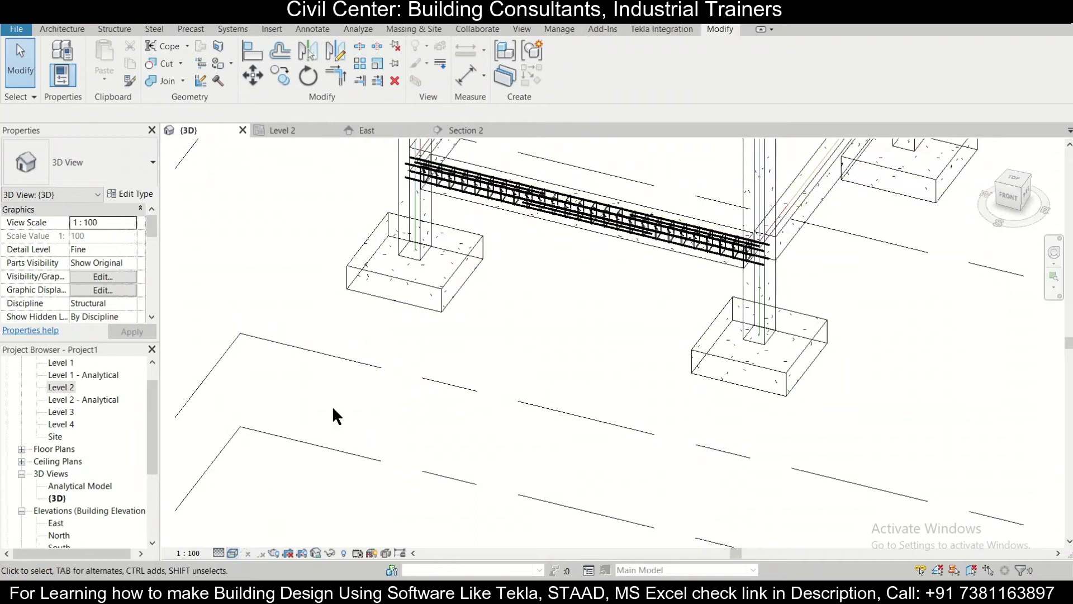
scroll(496, 359, down, 3)
scroll(512, 313, up, 4)
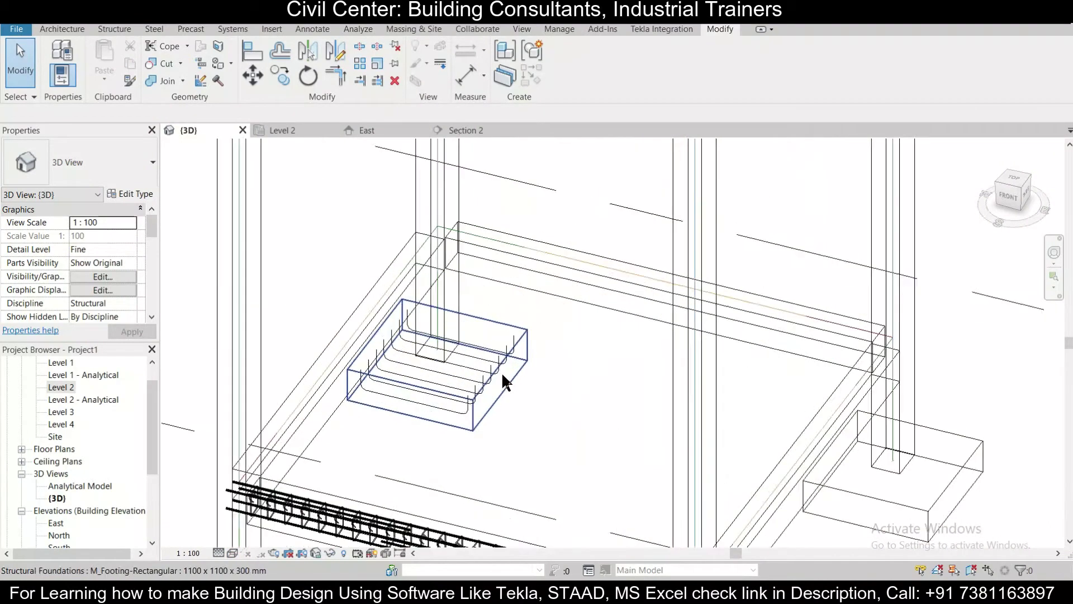
middle_drag(501, 371, 545, 454)
scroll(546, 463, up, 4)
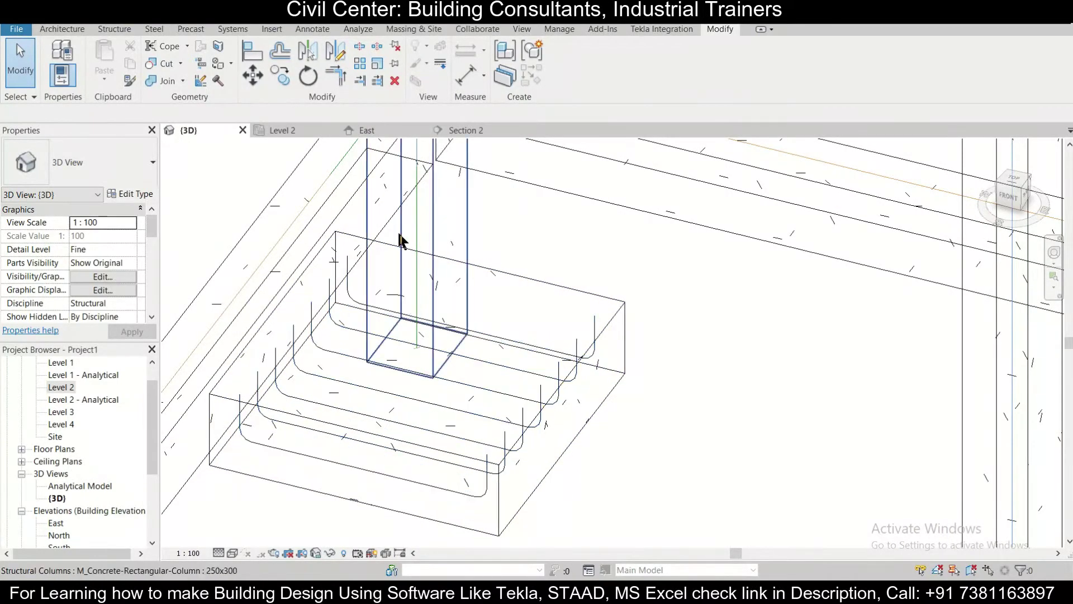
On Level 2, draw a vertical section line across the left footing, crossing Section 2.
click(273, 131)
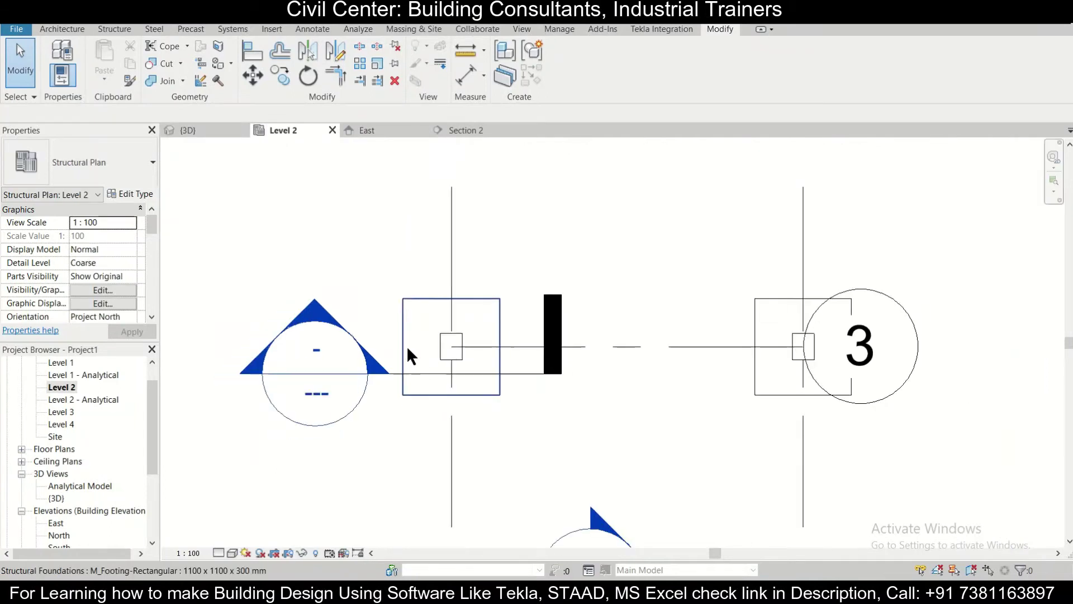
scroll(450, 387, up, 2)
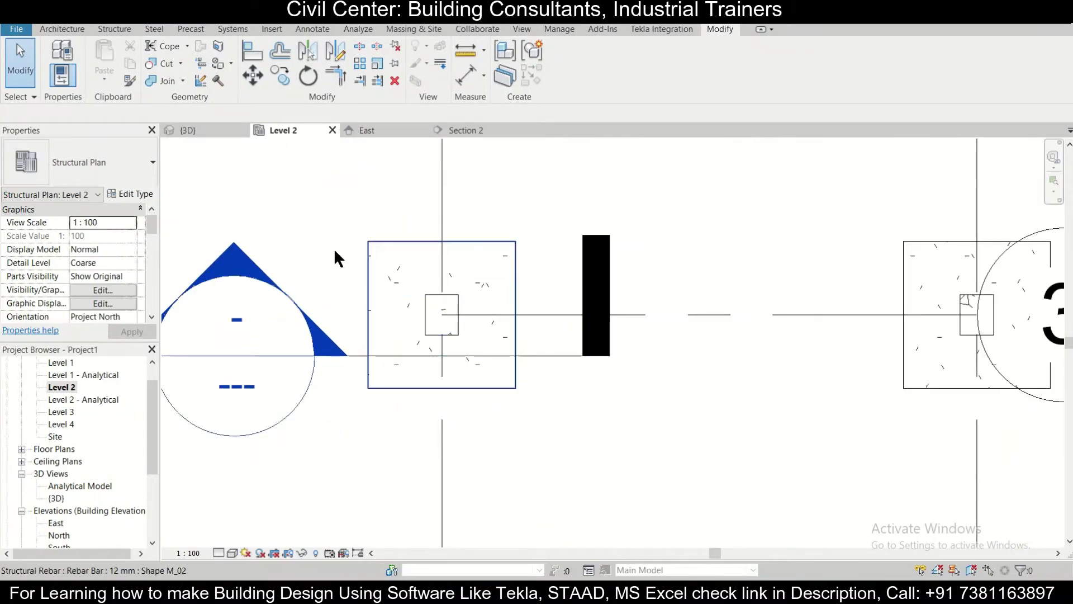
click(522, 29)
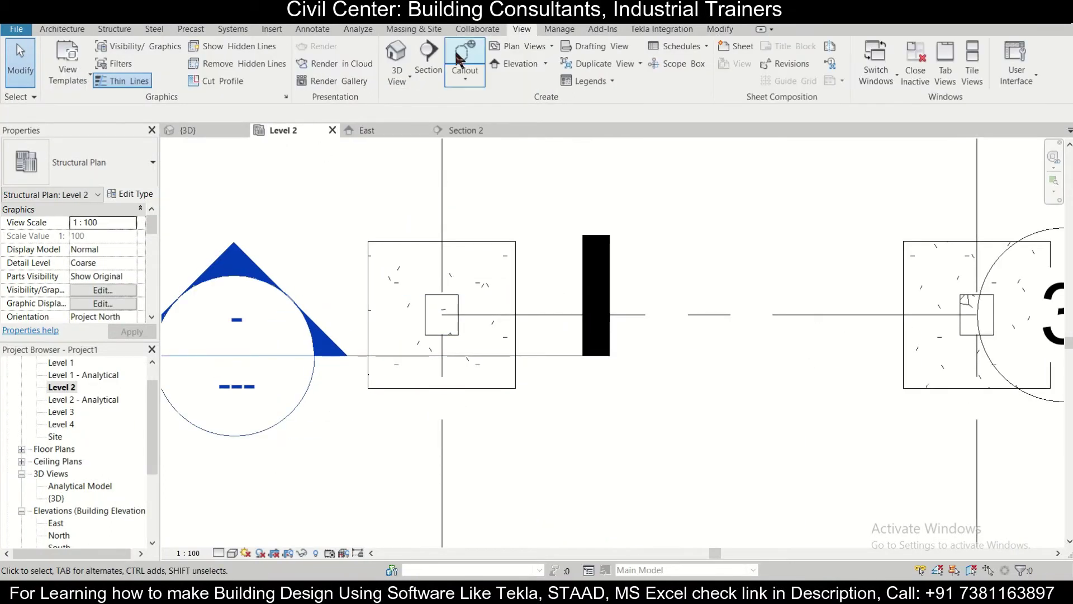
click(429, 61)
click(384, 184)
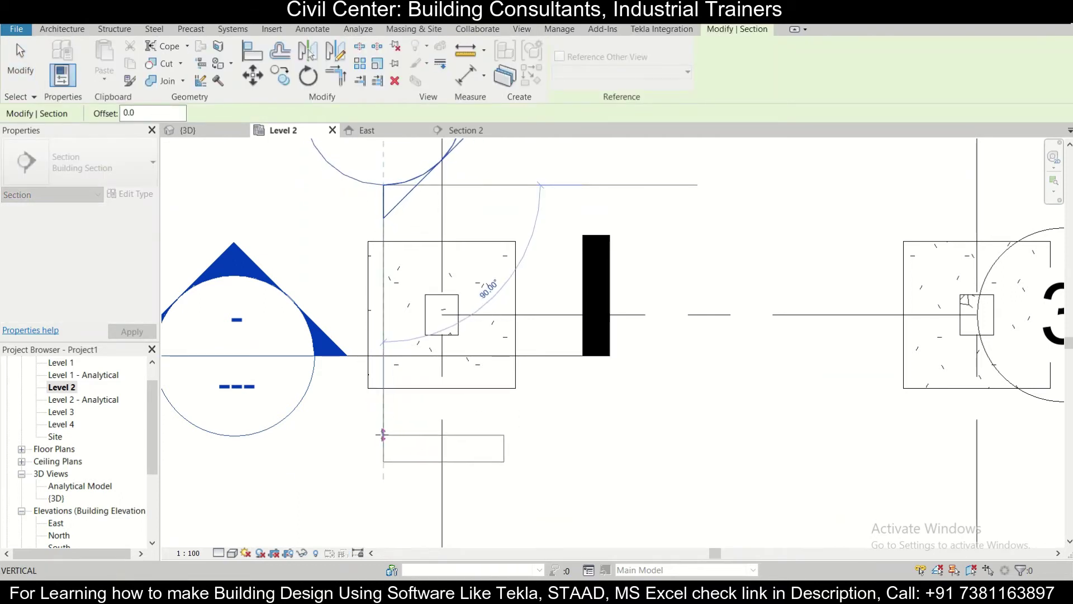
click(384, 436)
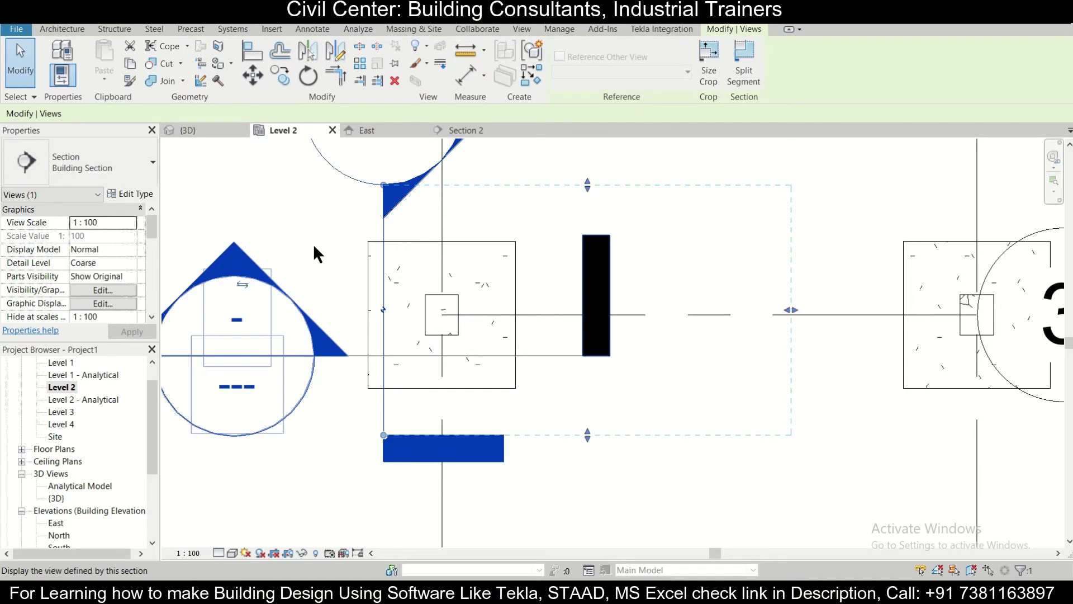
scroll(313, 253, down, 2)
middle_drag(312, 251, 439, 229)
click(304, 256)
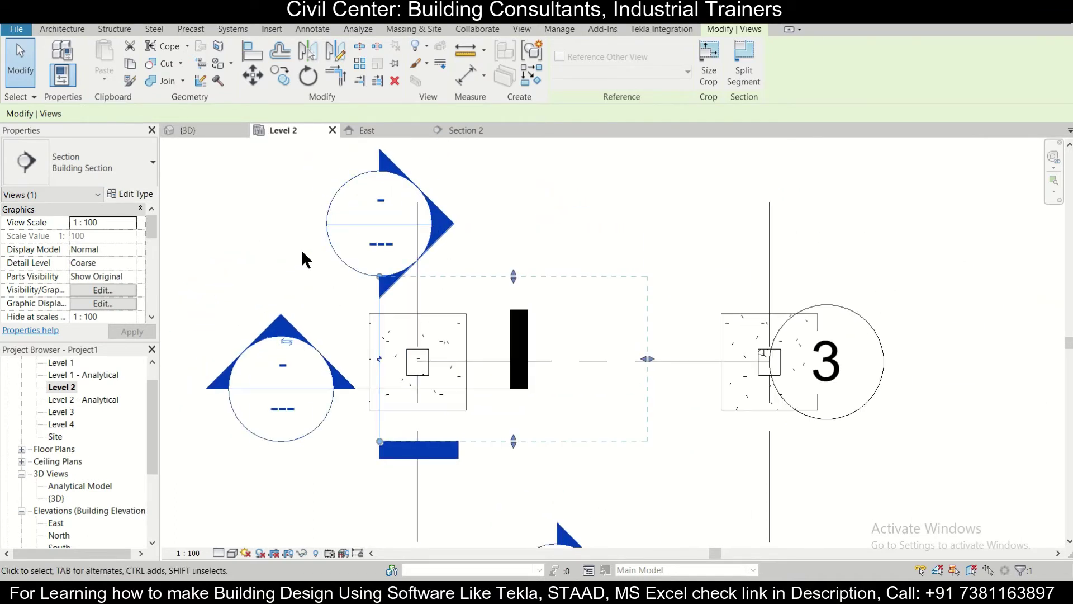
Open Section 3 and place a 12 mm M_02 U-bar across the footing bottom.
double_click(447, 224)
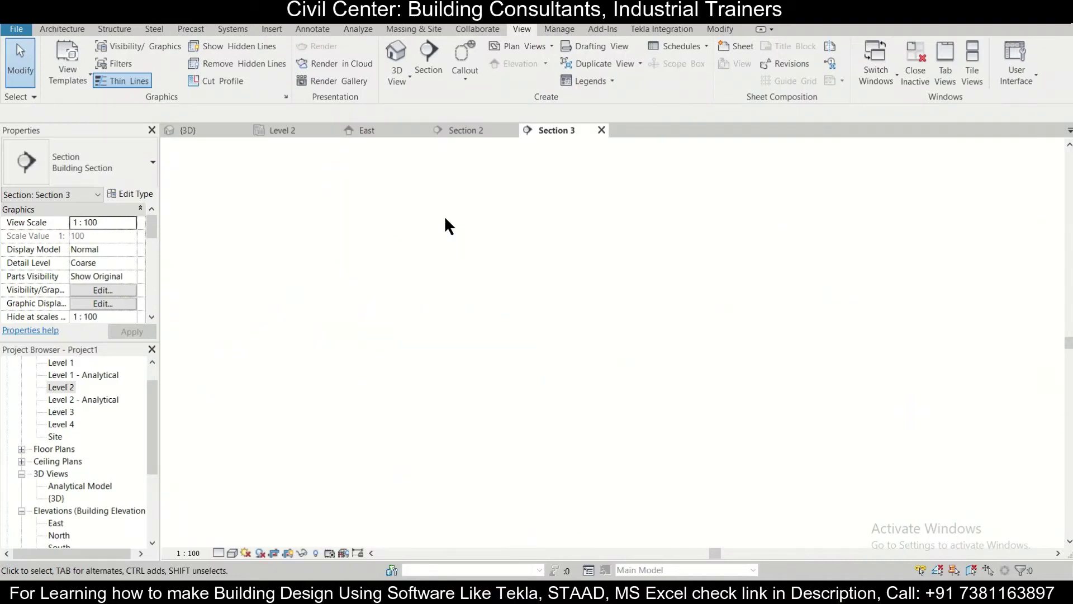
scroll(616, 472, up, 5)
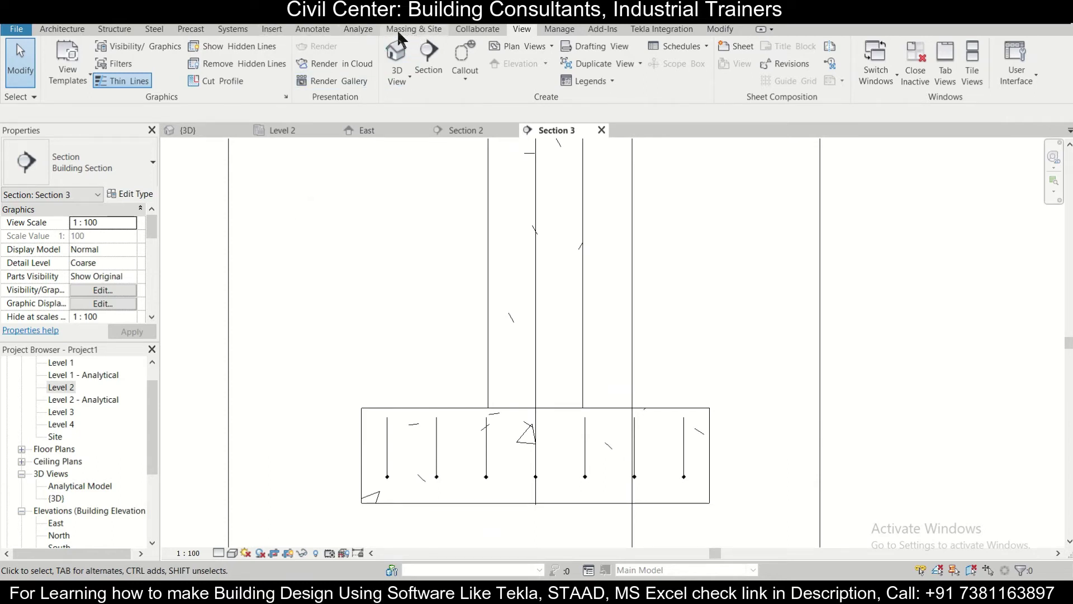
click(125, 33)
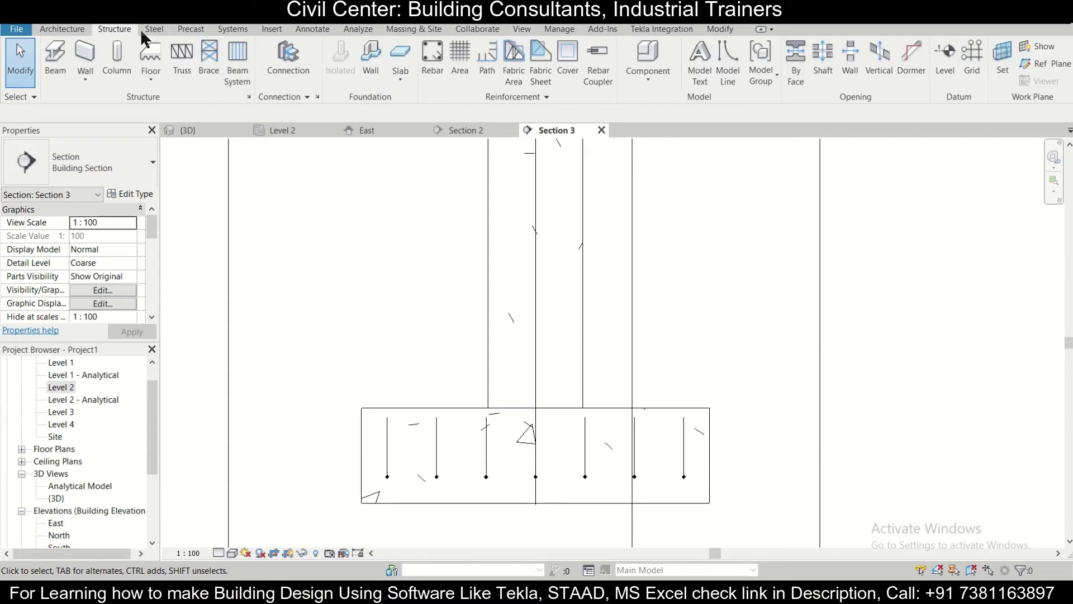
click(434, 59)
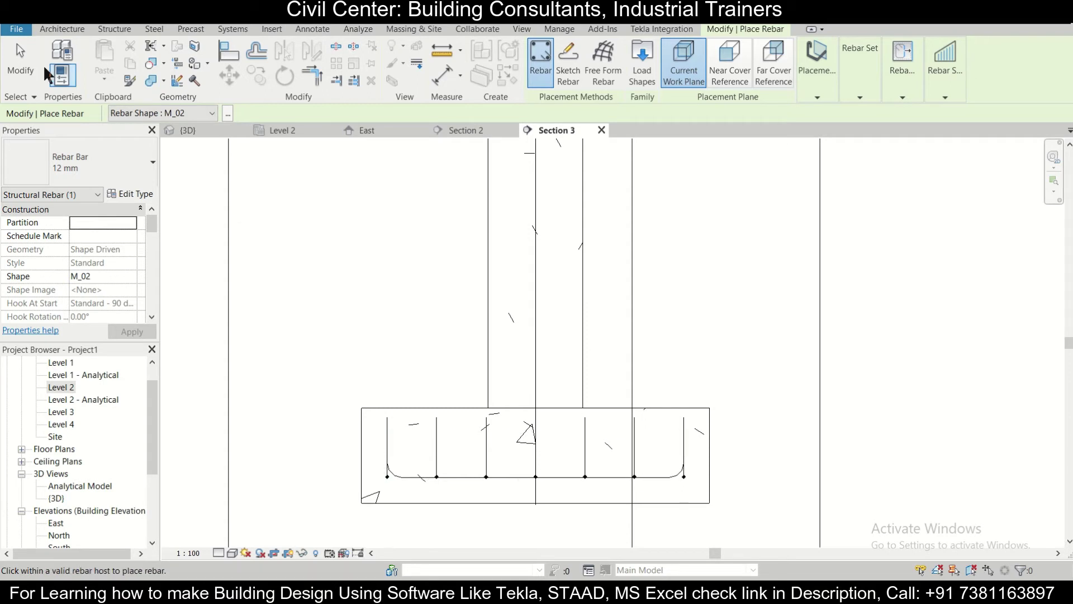
click(17, 56)
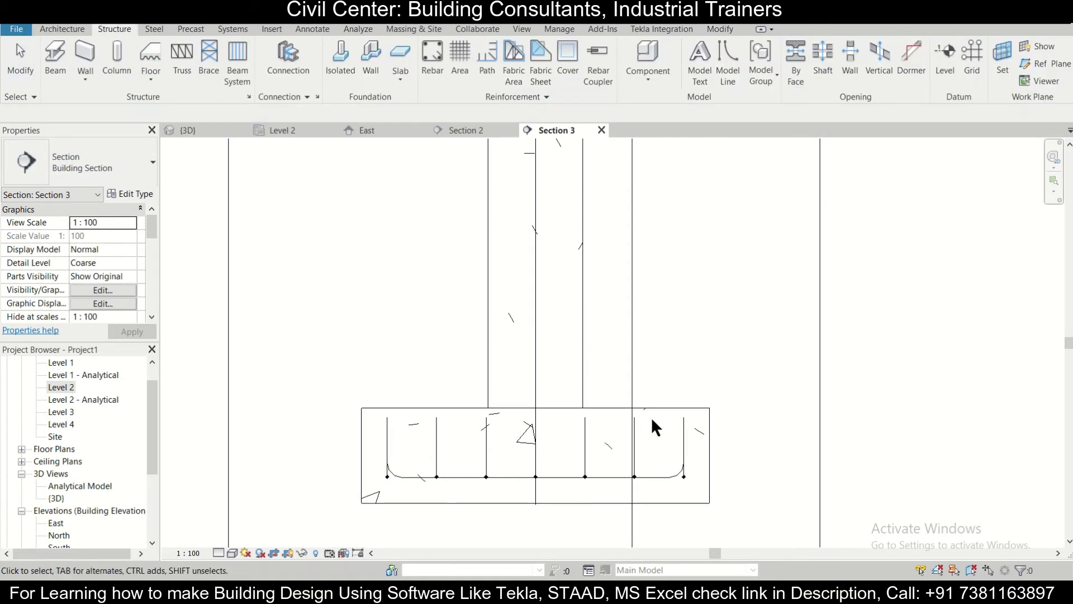
Lay the new U-bar out as a set at 175 mm maximum spacing.
click(683, 434)
click(738, 41)
click(727, 94)
click(714, 82)
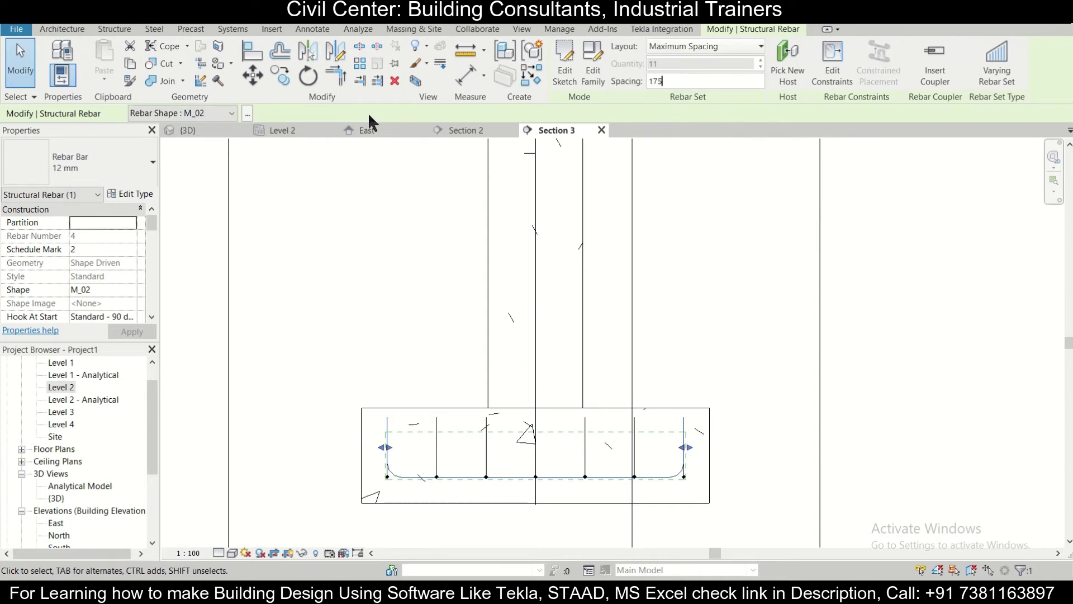
key(Escape)
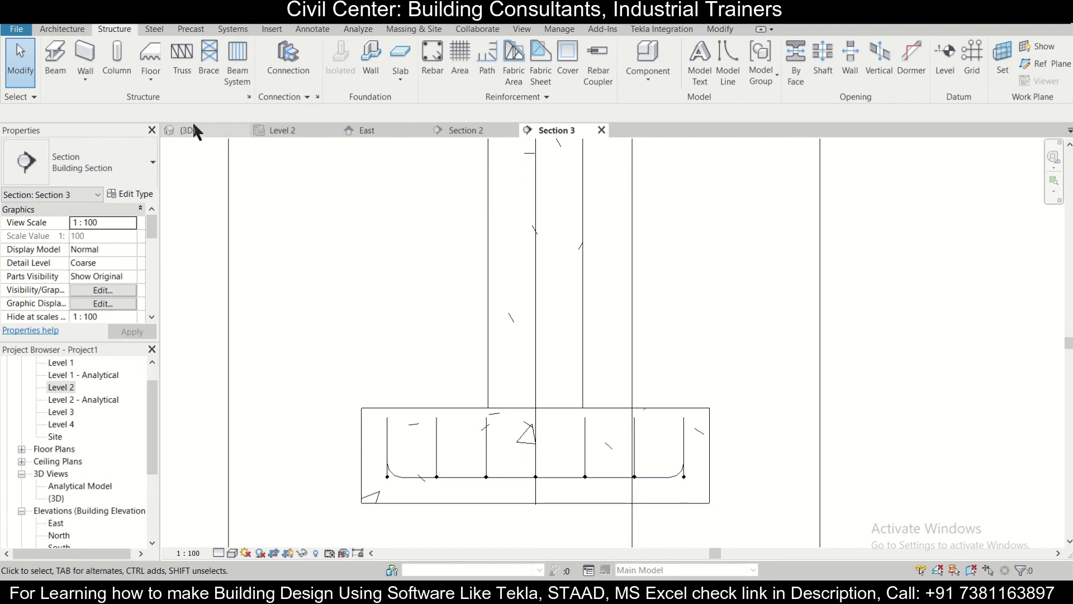
Show the 3D view with the Realistic visual style.
click(190, 130)
middle_drag(478, 384, 633, 386)
scroll(619, 378, down, 6)
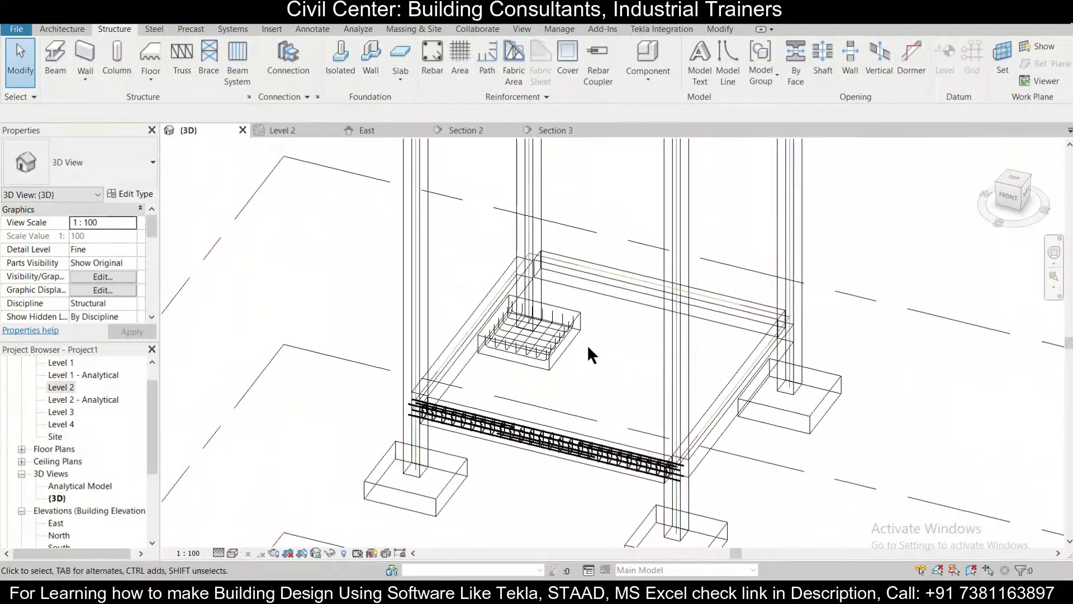
click(232, 553)
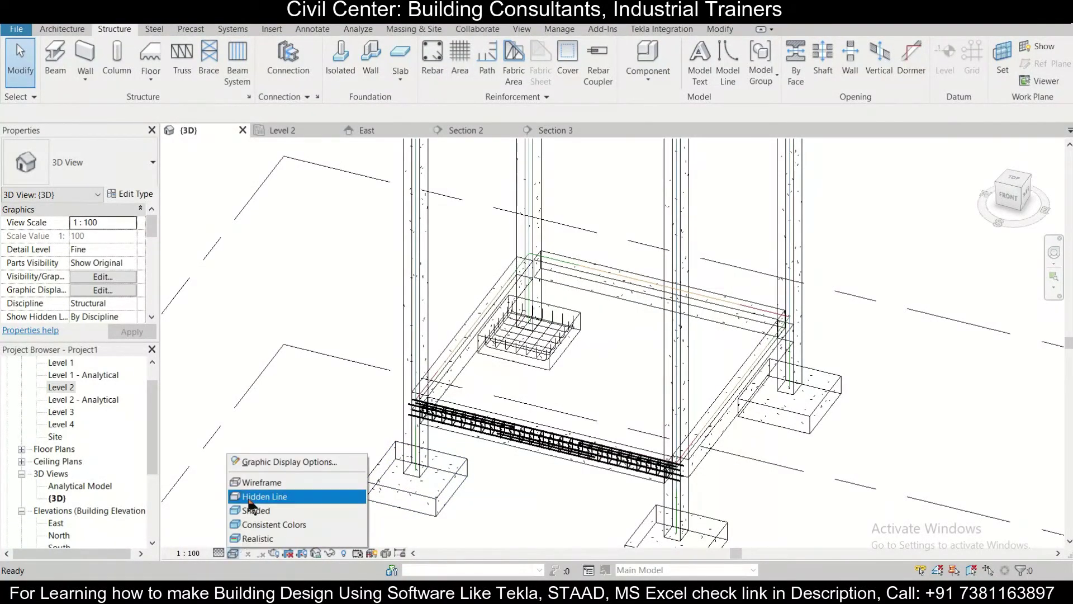
click(249, 536)
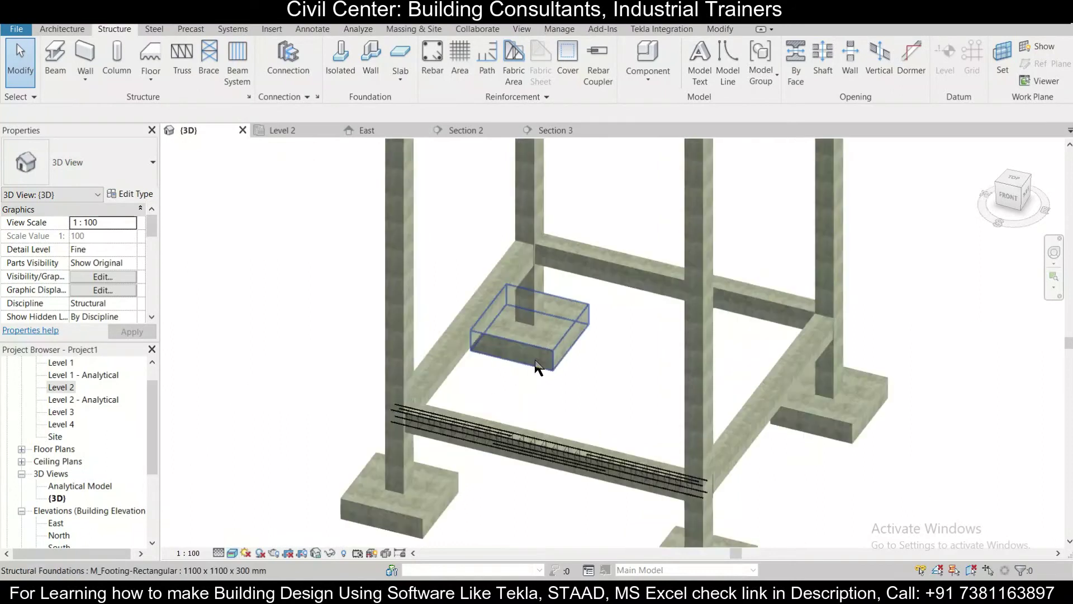
Override the footing's graphics in this view with about 72 transparency.
scroll(550, 358, up, 2)
click(553, 351)
right_click(554, 351)
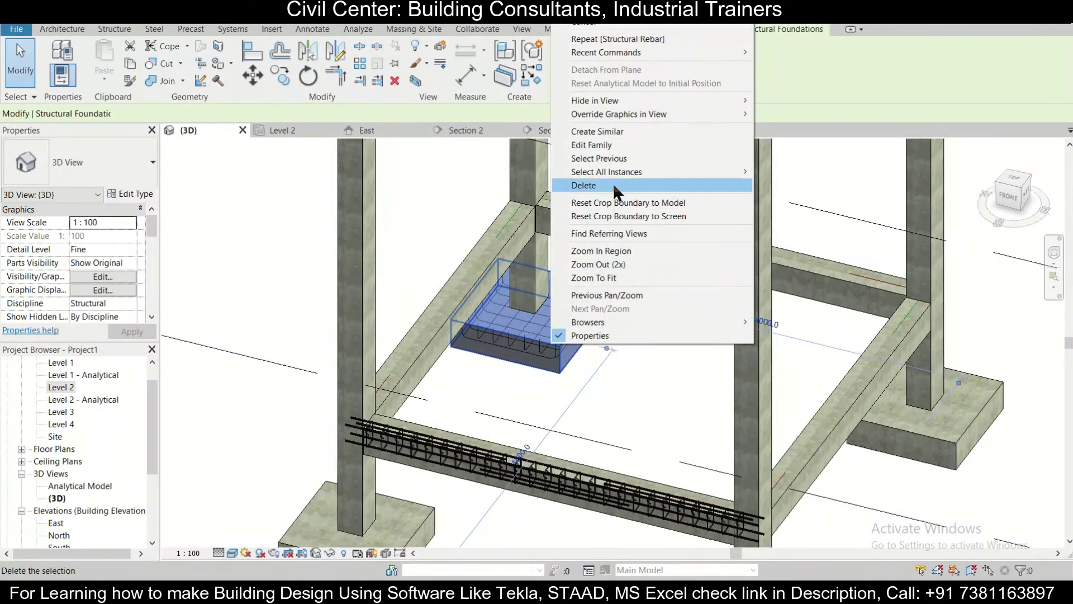
mouse_move(641, 115)
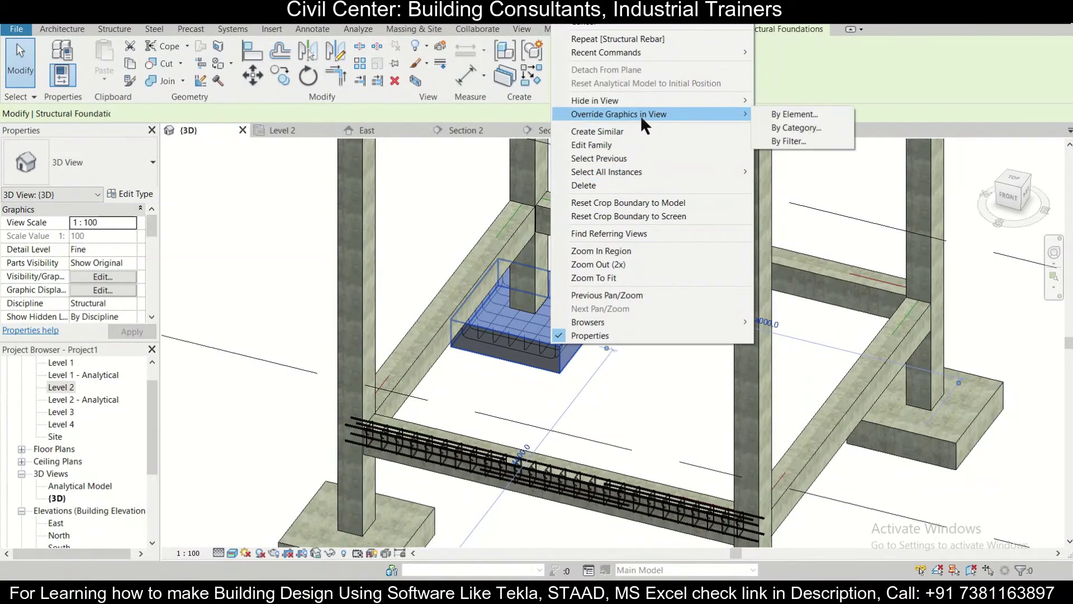
click(781, 115)
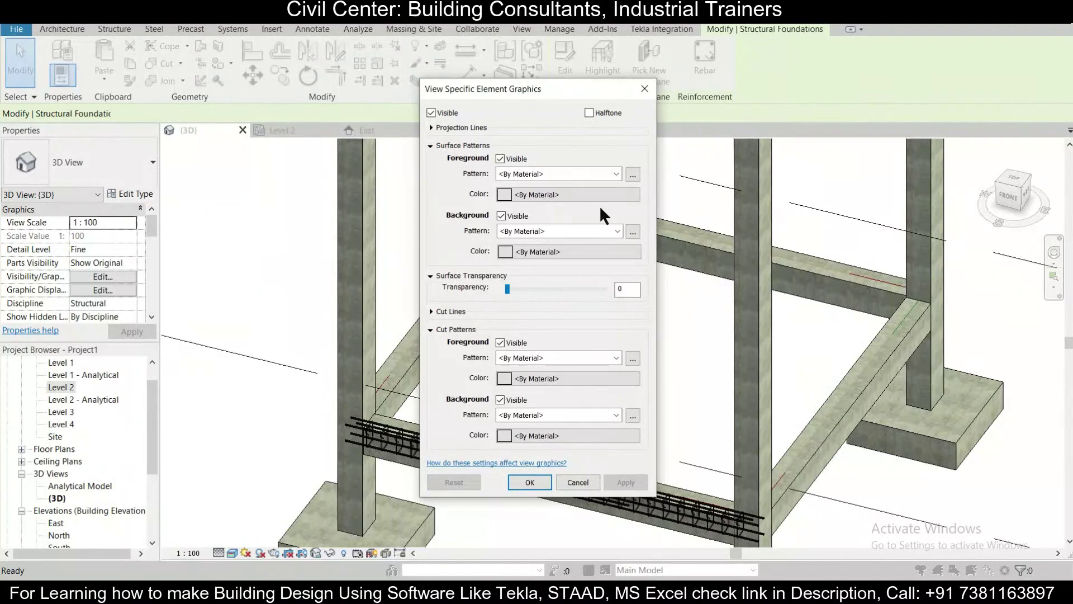
drag(526, 286, 571, 286)
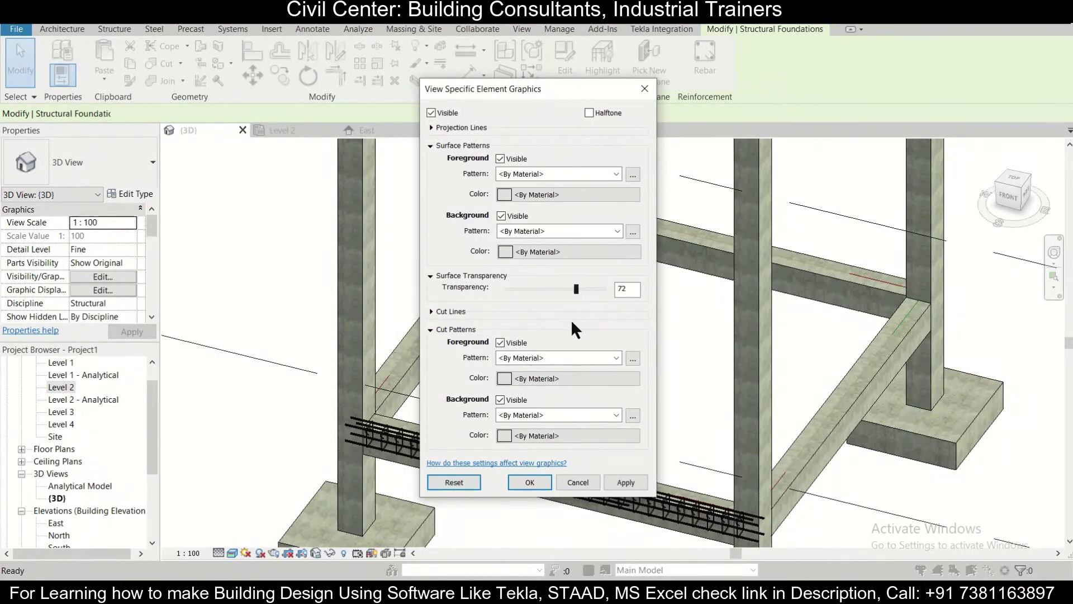
key(Return)
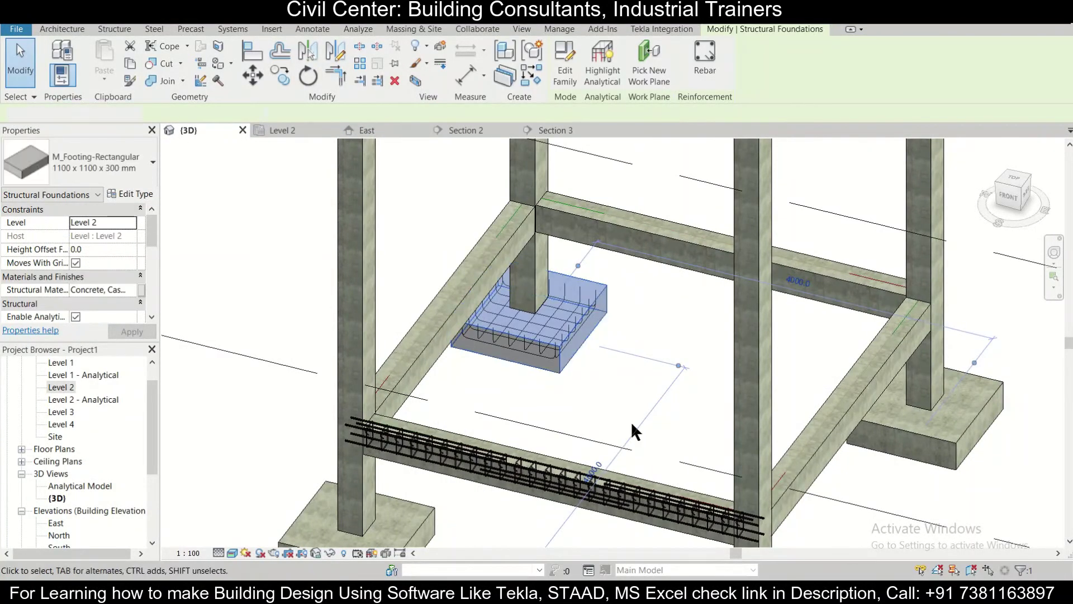
Select both perpendicular U-bar sets and enable View unobscured and View as solid for the 3D view.
click(623, 348)
middle_drag(623, 348, 613, 390)
scroll(609, 392, up, 4)
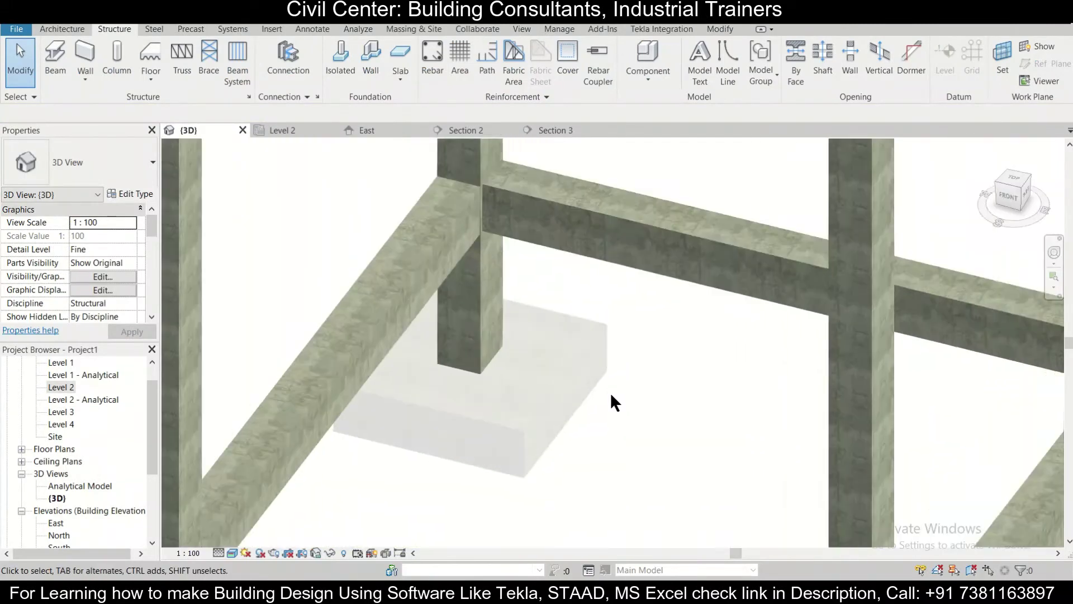
scroll(631, 437, down, 1)
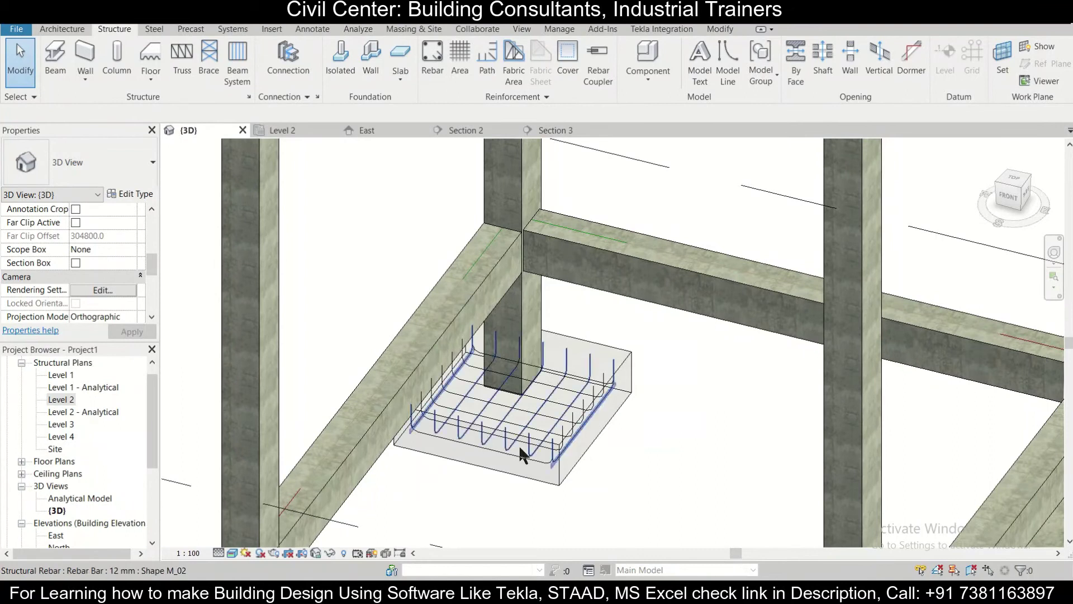
click(503, 444)
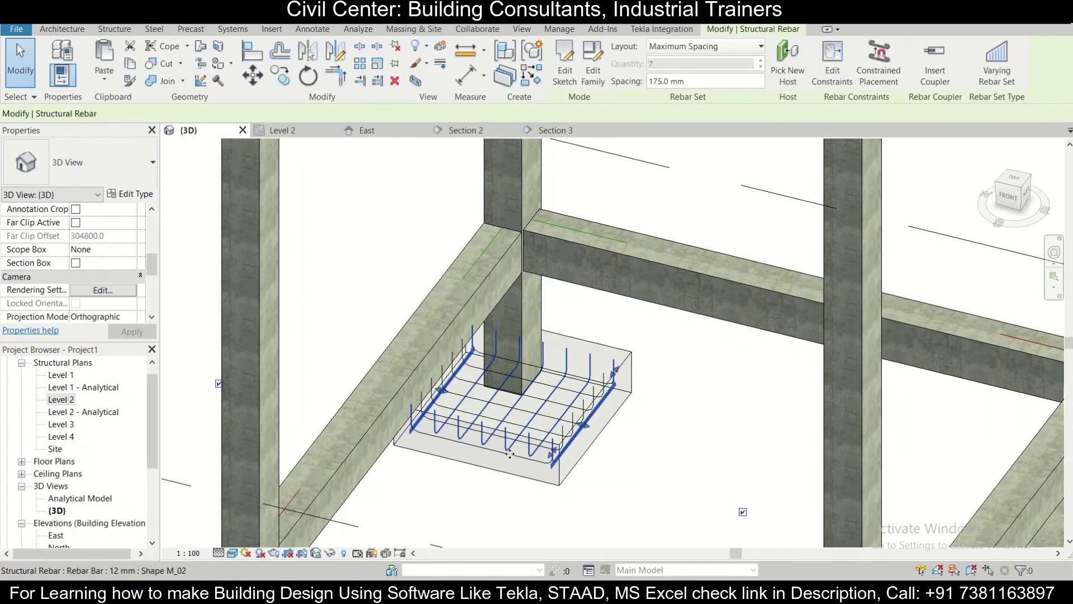
ctrl+click(515, 464)
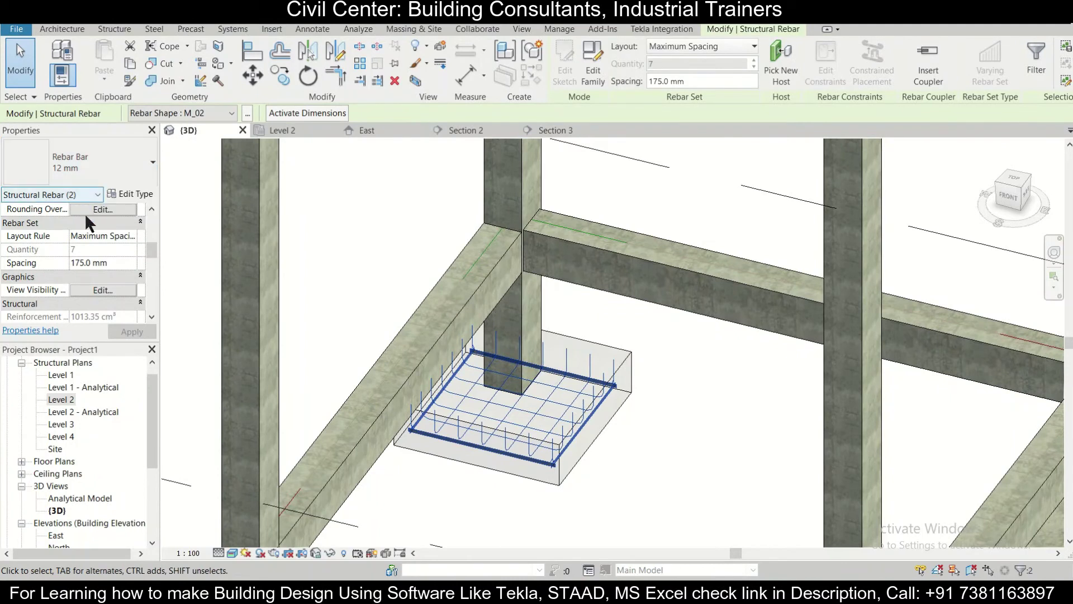
drag(154, 255, 152, 260)
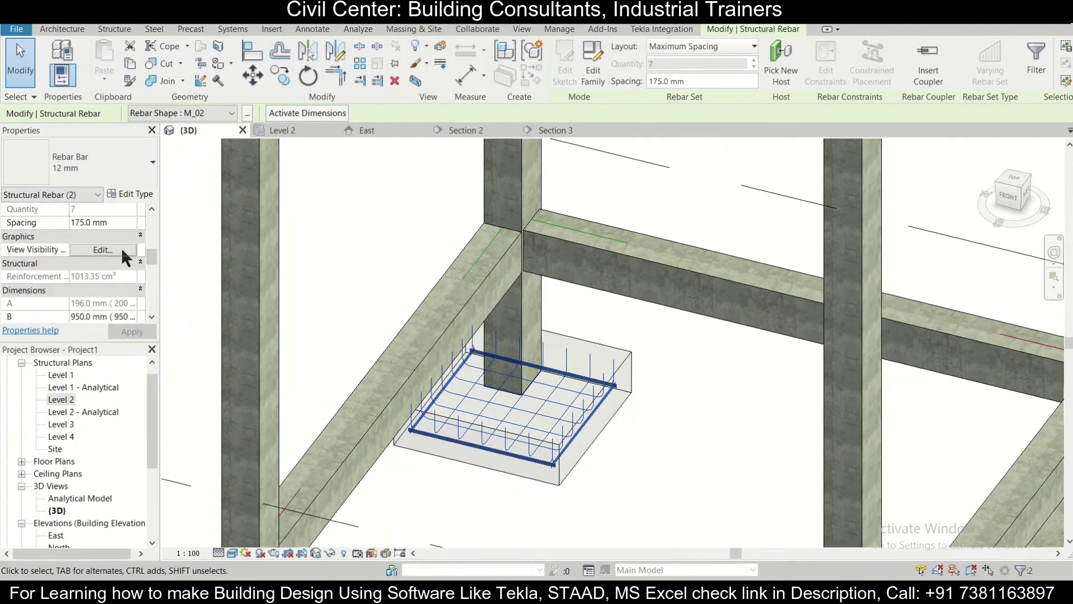
click(122, 247)
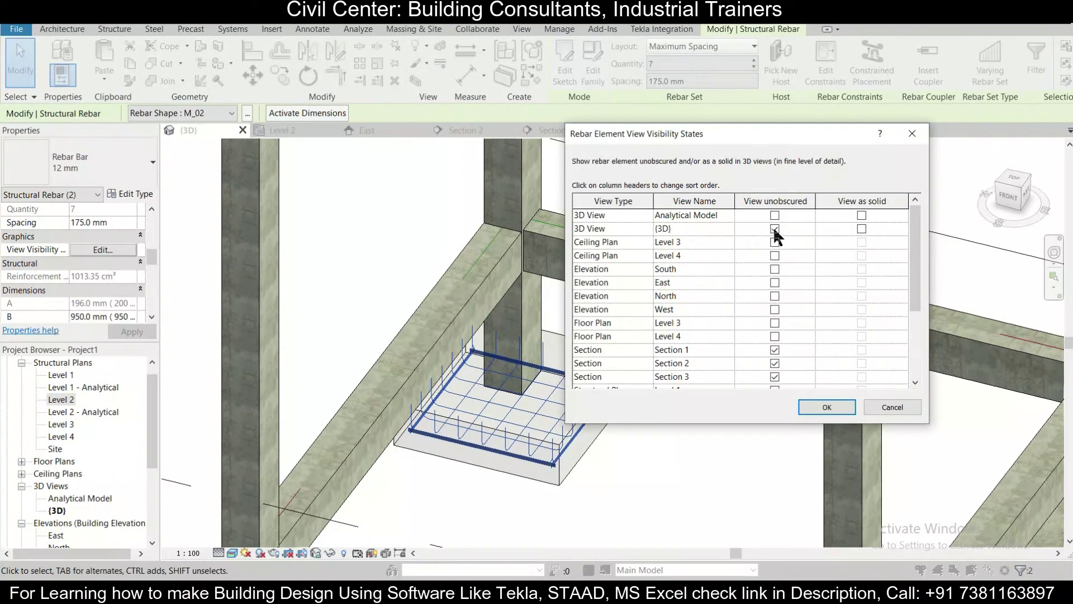
click(775, 229)
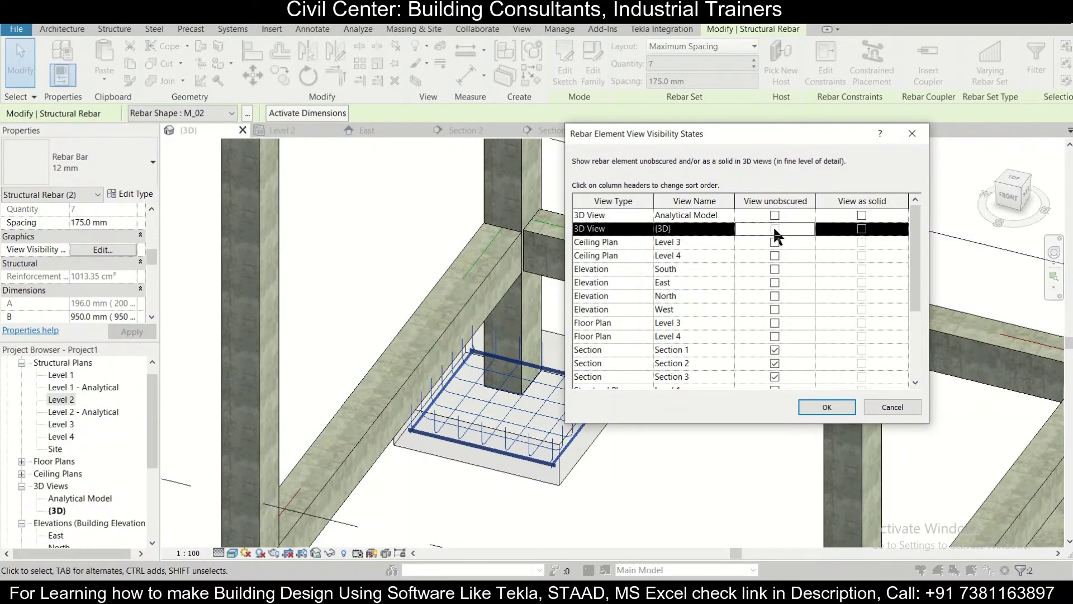
click(861, 229)
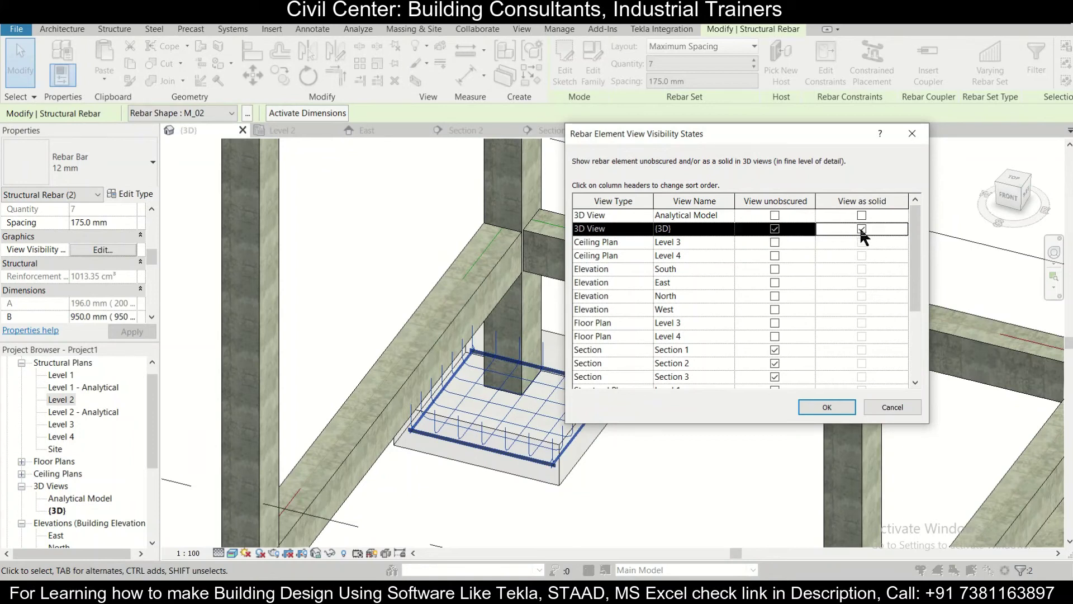
click(836, 405)
Clear the rebar selection and zoom in and out around the reinforced footing.
click(699, 421)
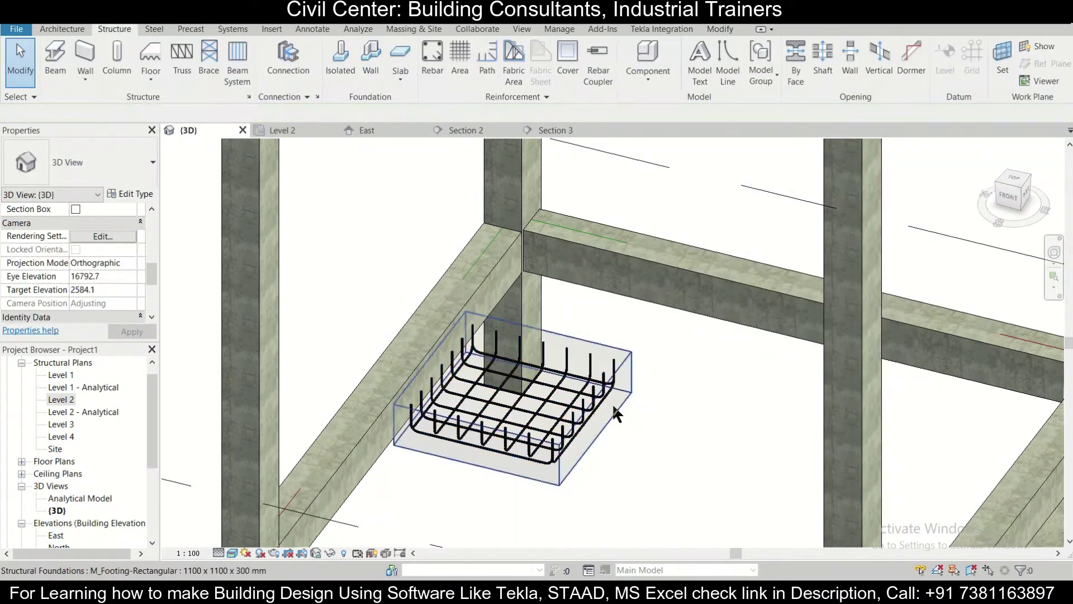
scroll(612, 400, down, 5)
scroll(595, 428, up, 8)
scroll(545, 223, down, 2)
scroll(535, 308, down, 4)
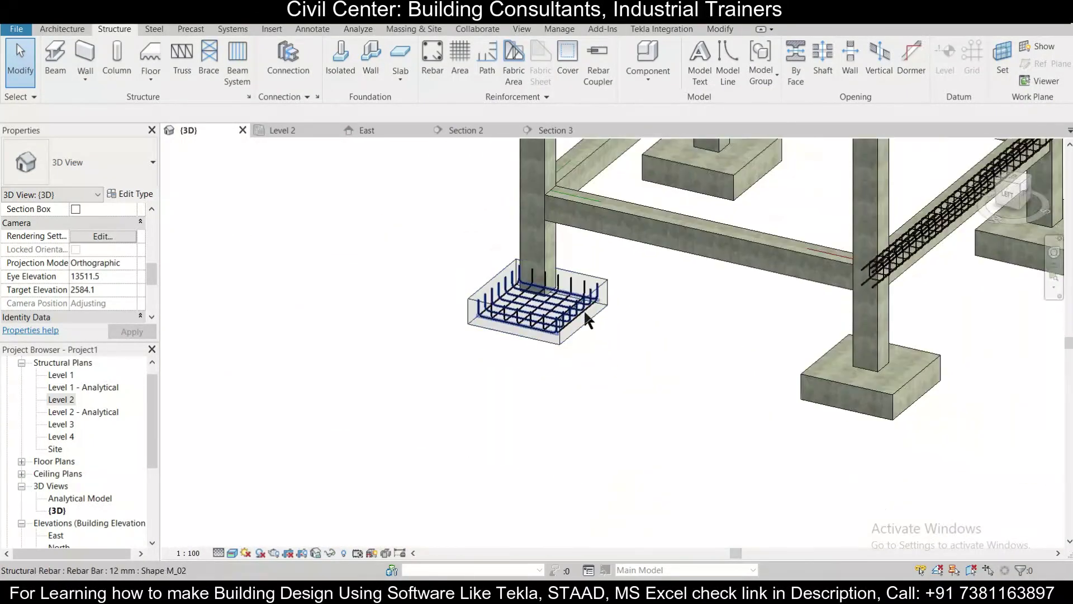
scroll(565, 263, up, 6)
scroll(440, 367, up, 5)
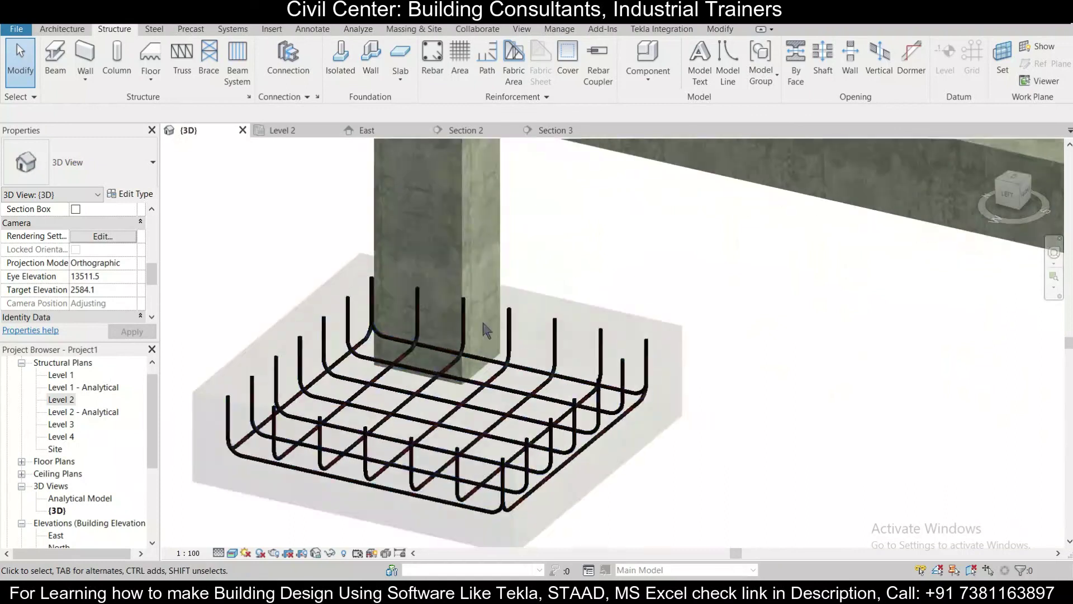
scroll(450, 355, down, 7)
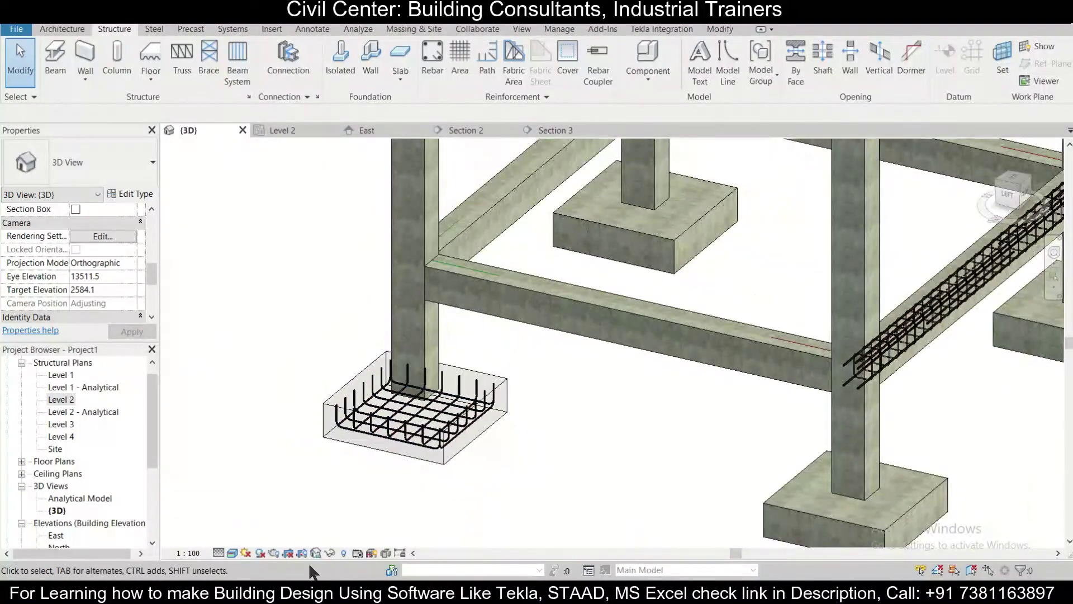
Set the 3D view's visual style to Wireframe and pan toward the level markers.
click(232, 553)
click(261, 538)
click(232, 553)
click(262, 482)
middle_drag(359, 463, 559, 480)
scroll(391, 480, up, 5)
scroll(266, 478, up, 3)
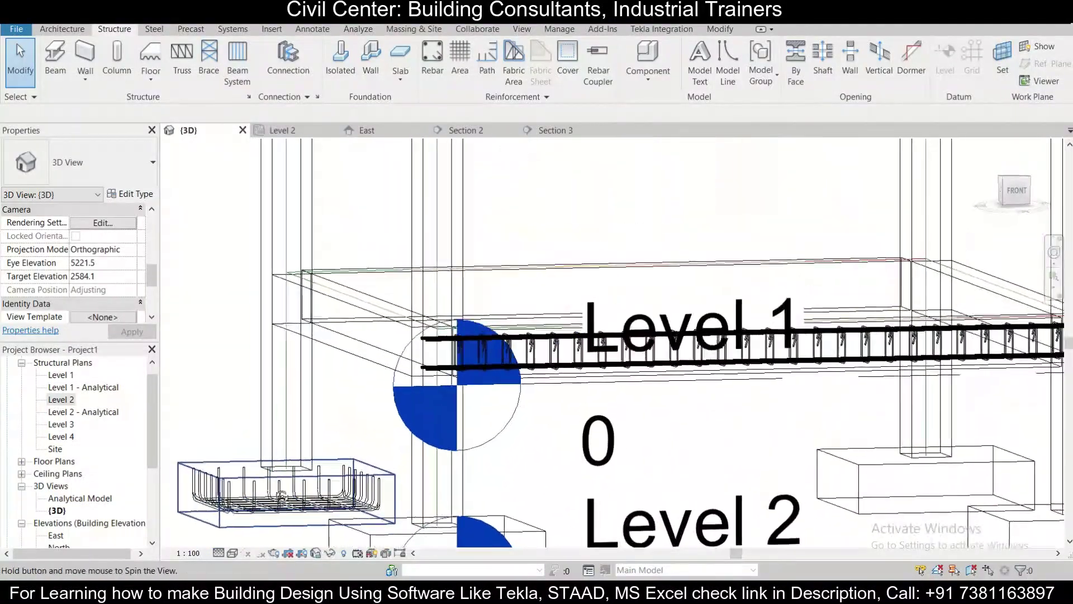